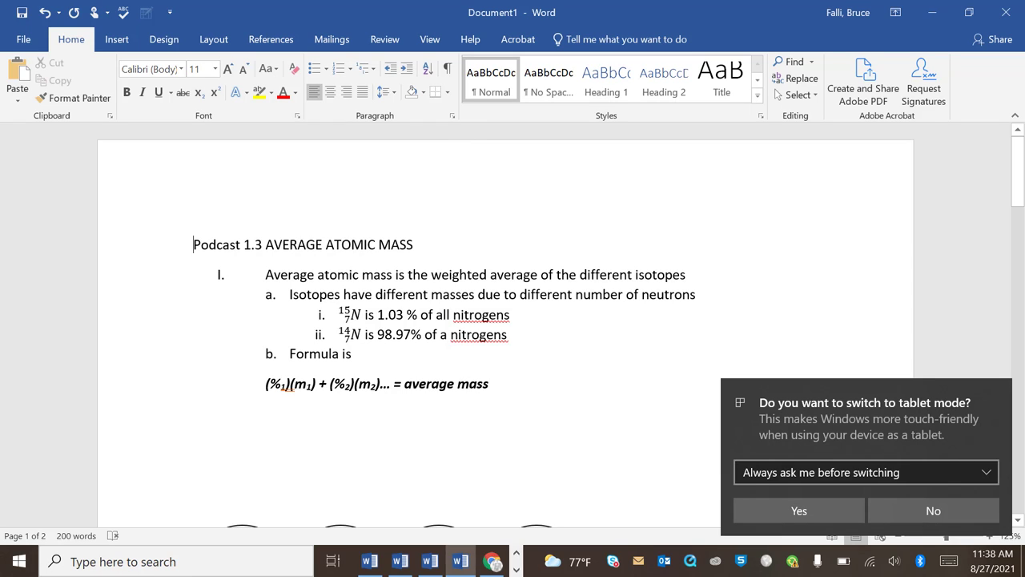
# Ink a signature above the heading and underline AVERAGE.
pyautogui.moveTo(187, 212)
pyautogui.mouseDown()
pyautogui.moveTo(202, 192)
pyautogui.moveTo(212, 210)
pyautogui.mouseUp()
pyautogui.moveTo(222, 208)
pyautogui.mouseDown()
pyautogui.moveTo(232, 189)
pyautogui.moveTo(250, 210)
pyautogui.moveTo(280, 160)
pyautogui.moveTo(294, 204)
pyautogui.moveTo(307, 186)
pyautogui.mouseUp()
pyautogui.click(238, 205)
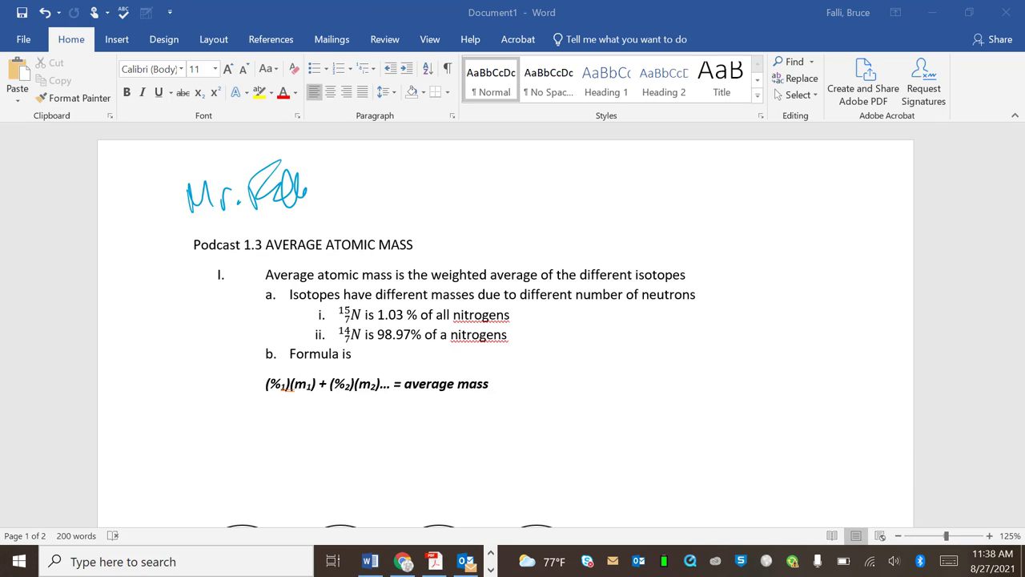
pyautogui.moveTo(266, 254)
pyautogui.mouseDown()
pyautogui.moveTo(324, 250)
pyautogui.moveTo(269, 256)
pyautogui.mouseUp()
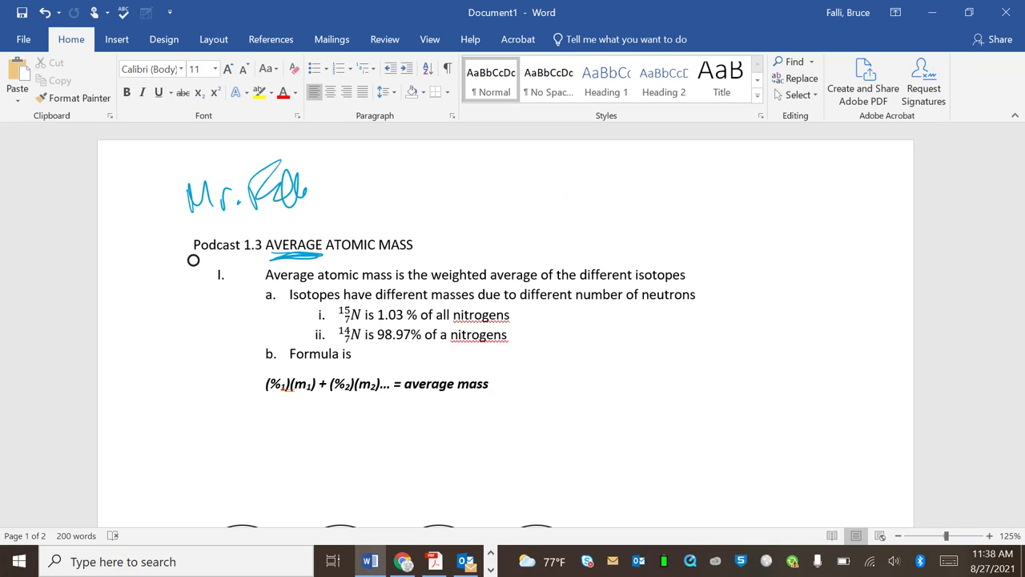
# Write 'atomic # ≠' in ink at the top right of the page.
pyautogui.moveTo(471, 190)
pyautogui.mouseDown()
pyautogui.moveTo(473, 206)
pyautogui.moveTo(489, 192)
pyautogui.moveTo(554, 208)
pyautogui.mouseUp()
pyautogui.moveTo(538, 191); pyautogui.dragTo(623, 188)
pyautogui.click(581, 189)
pyautogui.moveTo(586, 201)
pyautogui.mouseDown()
pyautogui.moveTo(625, 199)
pyautogui.moveTo(584, 226)
pyautogui.mouseUp()
pyautogui.moveTo(644, 193)
pyautogui.mouseDown()
pyautogui.moveTo(646, 211)
pyautogui.moveTo(664, 191)
pyautogui.mouseUp()
pyautogui.moveTo(665, 200)
pyautogui.mouseDown()
pyautogui.moveTo(677, 206)
pyautogui.moveTo(690, 196)
pyautogui.moveTo(711, 226)
pyautogui.mouseUp()
# Complete the note with 'average atomic mass'.
pyautogui.moveTo(718, 208); pyautogui.dragTo(756, 218)
pyautogui.click(754, 202)
pyautogui.moveTo(765, 189)
pyautogui.mouseDown()
pyautogui.moveTo(766, 216)
pyautogui.moveTo(782, 197)
pyautogui.mouseUp()
pyautogui.moveTo(782, 207)
pyautogui.mouseDown()
pyautogui.moveTo(774, 211)
pyautogui.moveTo(812, 217)
pyautogui.mouseUp()
pyautogui.moveTo(829, 205)
pyautogui.mouseDown()
pyautogui.moveTo(772, 253)
pyautogui.moveTo(790, 253)
pyautogui.mouseUp()
pyautogui.moveTo(799, 241); pyautogui.dragTo(803, 253)
pyautogui.moveTo(816, 239)
pyautogui.mouseDown()
pyautogui.moveTo(813, 256)
pyautogui.moveTo(827, 258)
pyautogui.mouseUp()
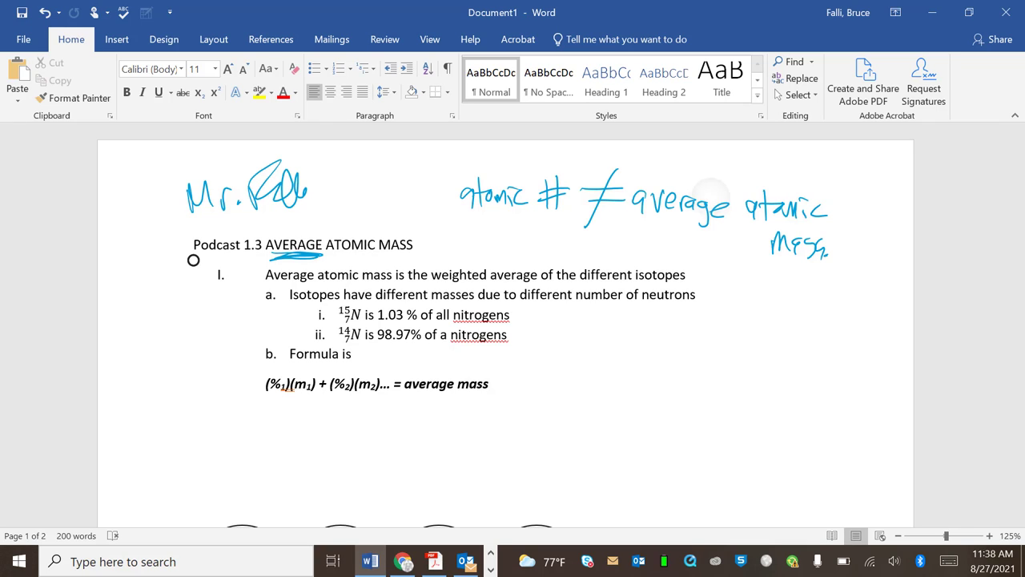
# Underline 'weighted average', write '% matters', and circle ¹⁵N noting 8n.
pyautogui.moveTo(434, 281); pyautogui.dragTo(538, 283)
pyautogui.moveTo(701, 259)
pyautogui.mouseDown()
pyautogui.moveTo(716, 277)
pyautogui.moveTo(756, 268)
pyautogui.moveTo(787, 291)
pyautogui.mouseUp()
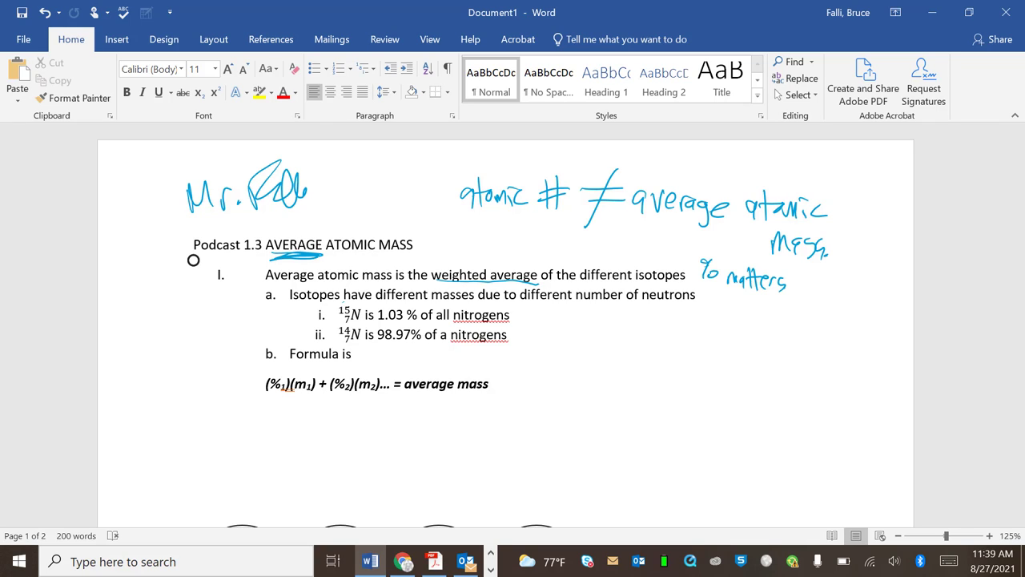
pyautogui.moveTo(338, 305)
pyautogui.mouseDown()
pyautogui.moveTo(335, 320)
pyautogui.moveTo(363, 314)
pyautogui.moveTo(350, 302)
pyautogui.mouseUp()
pyautogui.moveTo(526, 308)
pyautogui.mouseDown()
pyautogui.moveTo(548, 323)
pyautogui.moveTo(553, 310)
pyautogui.mouseUp()
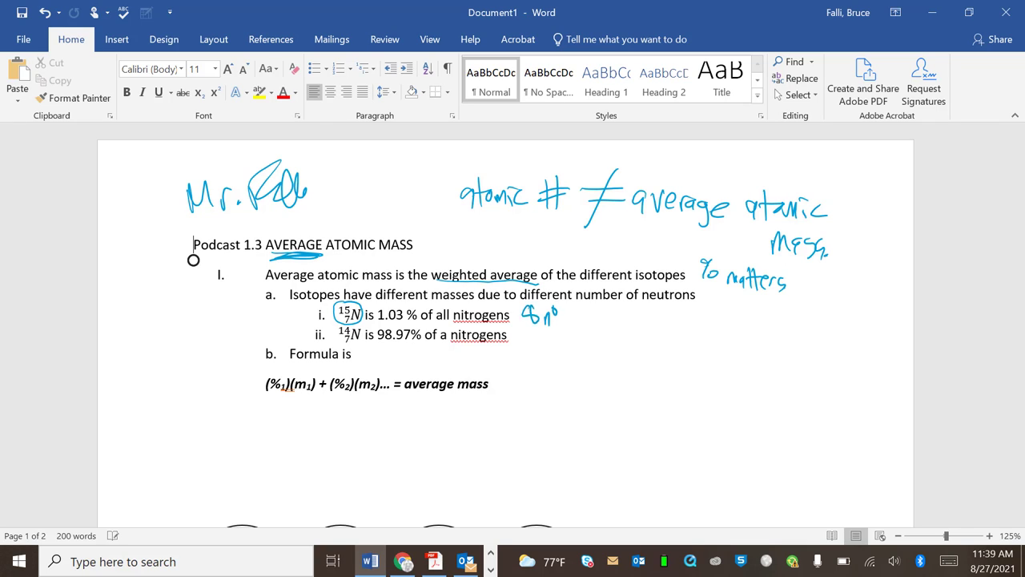
# Circle ¹⁴N noting 7n, and underline the 98.97% abundance.
pyautogui.moveTo(337, 322)
pyautogui.mouseDown()
pyautogui.moveTo(337, 336)
pyautogui.moveTo(362, 343)
pyautogui.moveTo(357, 320)
pyautogui.mouseUp()
pyautogui.moveTo(526, 329)
pyautogui.mouseDown()
pyautogui.moveTo(541, 330)
pyautogui.moveTo(535, 350)
pyautogui.mouseUp()
pyautogui.moveTo(544, 349); pyautogui.dragTo(552, 333)
pyautogui.moveTo(376, 343); pyautogui.dragTo(415, 344)
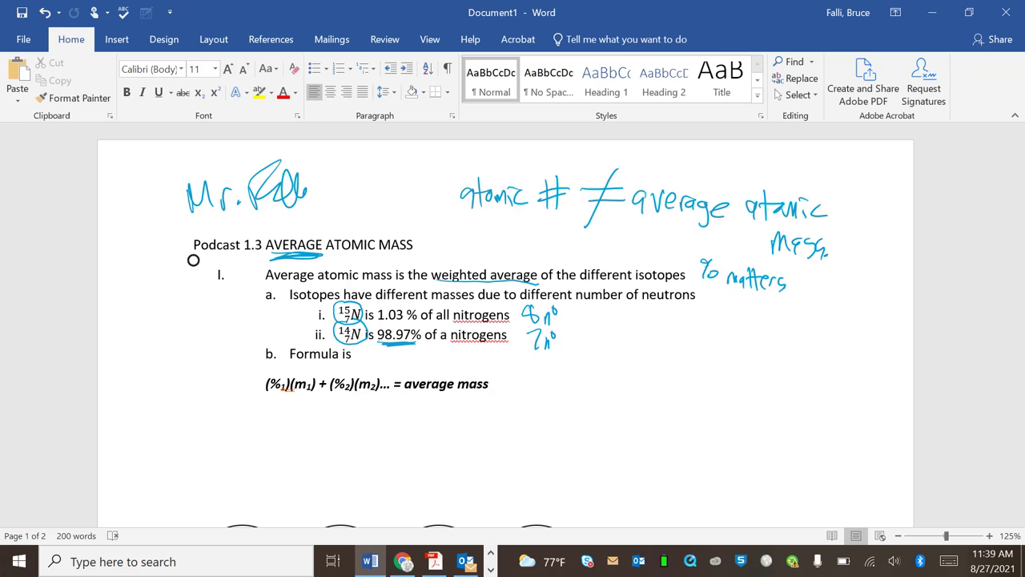
# Draw a box around the average-mass formula with arrows pointing at it.
pyautogui.scroll(-1, 193, 259)
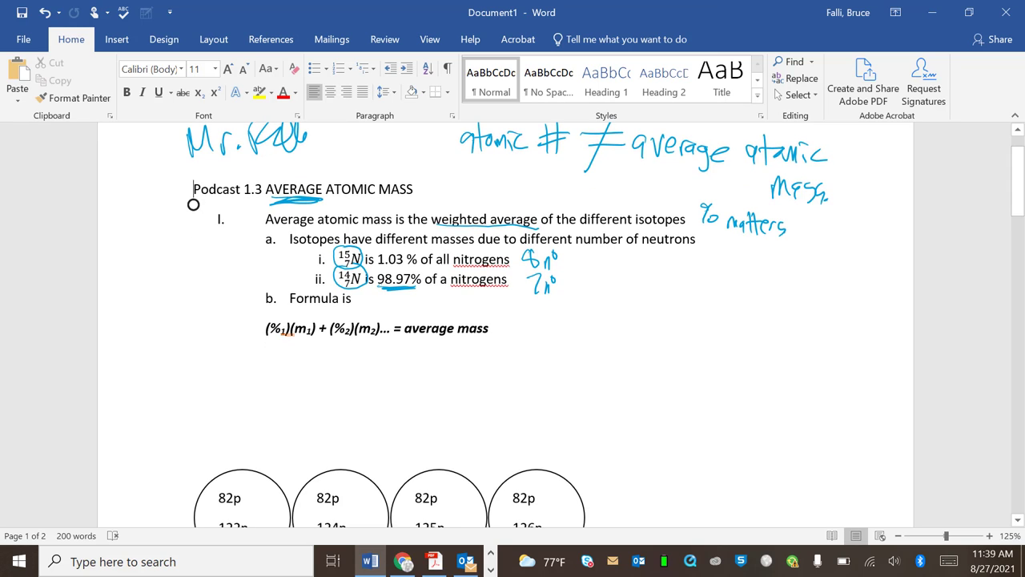
pyautogui.scroll(-1, 194, 204)
pyautogui.moveTo(248, 303)
pyautogui.mouseDown()
pyautogui.moveTo(247, 353)
pyautogui.moveTo(539, 365)
pyautogui.moveTo(417, 294)
pyautogui.moveTo(238, 298)
pyautogui.mouseUp()
pyautogui.moveTo(200, 271)
pyautogui.mouseDown()
pyautogui.moveTo(241, 303)
pyautogui.moveTo(251, 298)
pyautogui.moveTo(228, 295)
pyautogui.moveTo(250, 274)
pyautogui.mouseUp()
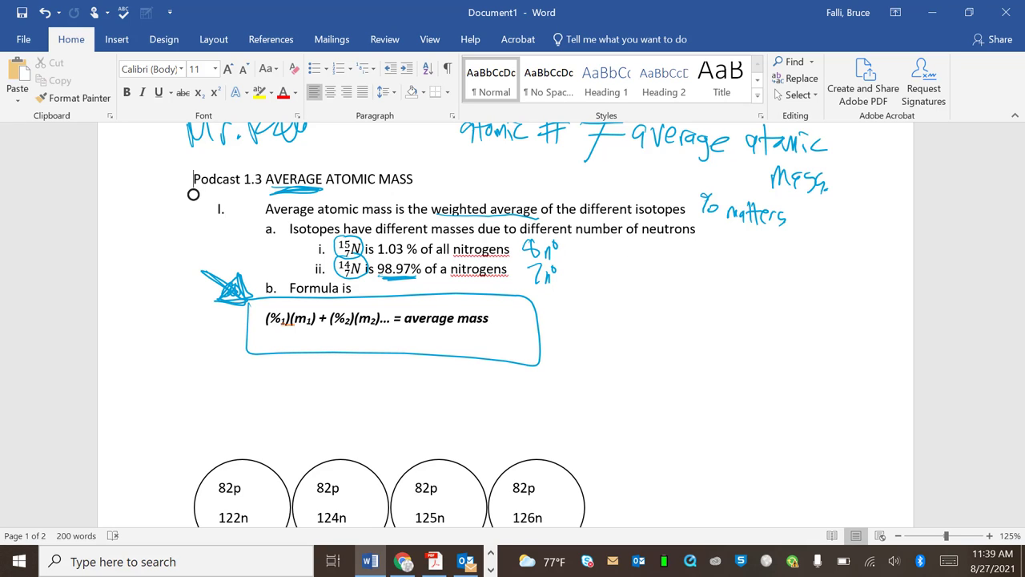
pyautogui.moveTo(389, 363)
pyautogui.mouseDown()
pyautogui.moveTo(393, 342)
pyautogui.moveTo(421, 384)
pyautogui.moveTo(439, 382)
pyautogui.moveTo(440, 403)
pyautogui.moveTo(483, 377)
pyautogui.mouseUp()
# Write 'many isotopes' beneath the formula box.
pyautogui.moveTo(502, 363); pyautogui.dragTo(505, 389)
pyautogui.moveTo(494, 374)
pyautogui.mouseDown()
pyautogui.moveTo(513, 374)
pyautogui.moveTo(513, 384)
pyautogui.mouseUp()
pyautogui.moveTo(520, 375)
pyautogui.mouseDown()
pyautogui.moveTo(521, 402)
pyautogui.moveTo(524, 390)
pyautogui.mouseUp()
pyautogui.moveTo(529, 387); pyautogui.dragTo(541, 398)
pyautogui.scroll(-1, 529, 393)
pyautogui.scroll(-2, 528, 392)
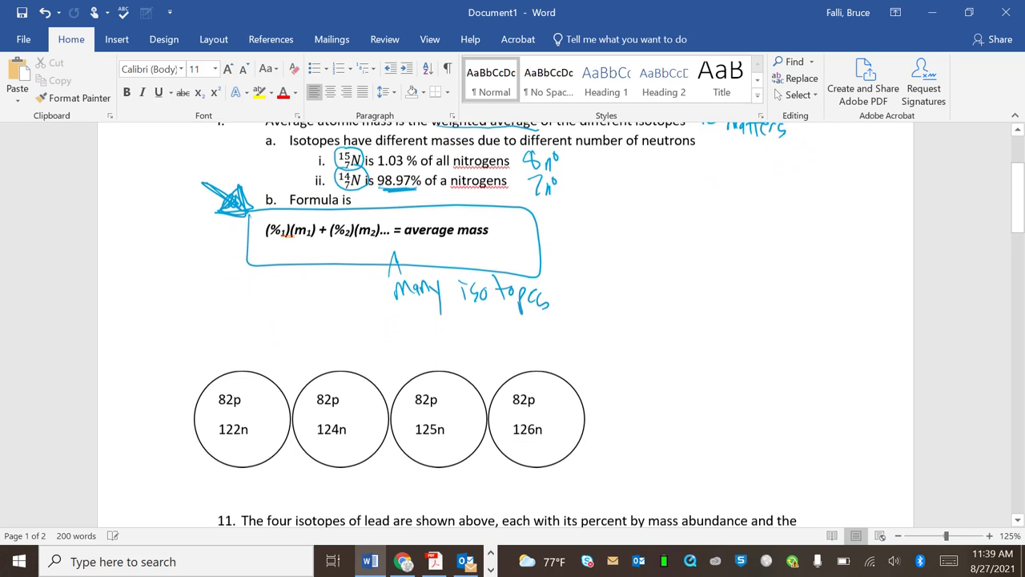
pyautogui.scroll(-3, 529, 392)
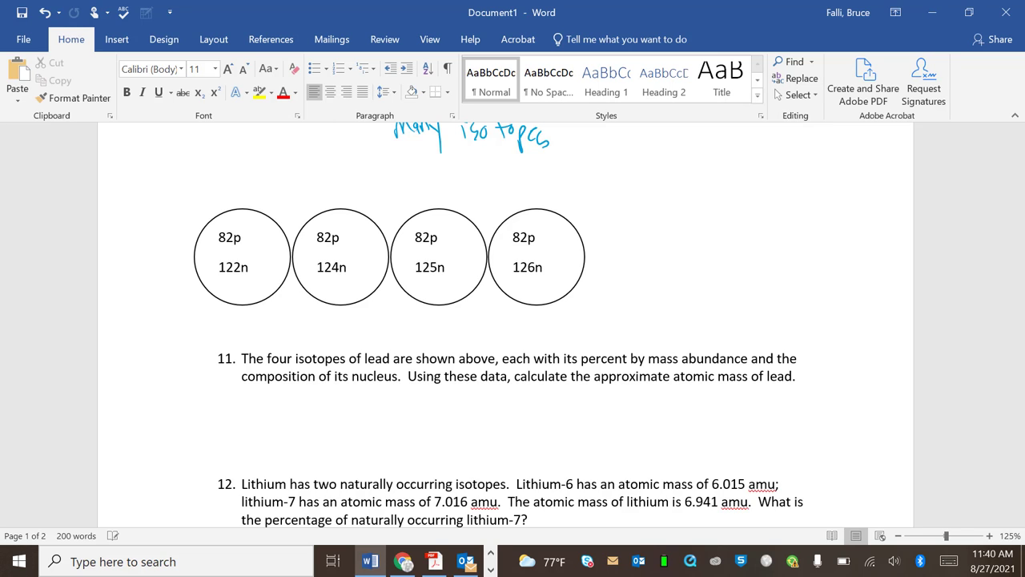
pyautogui.scroll(2, 513, 324)
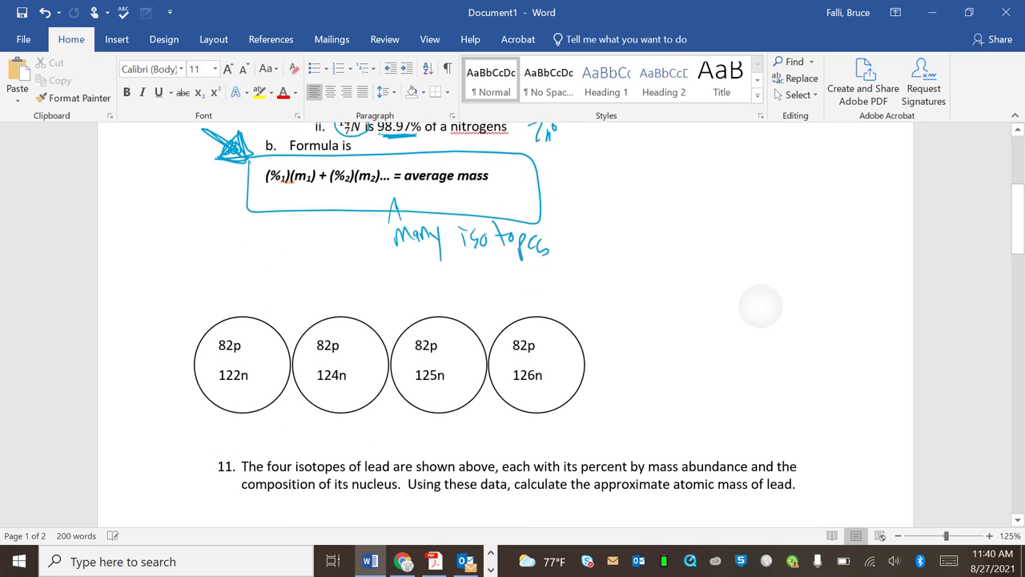
pyautogui.scroll(-2, 512, 324)
pyautogui.scroll(-2, 512, 324)
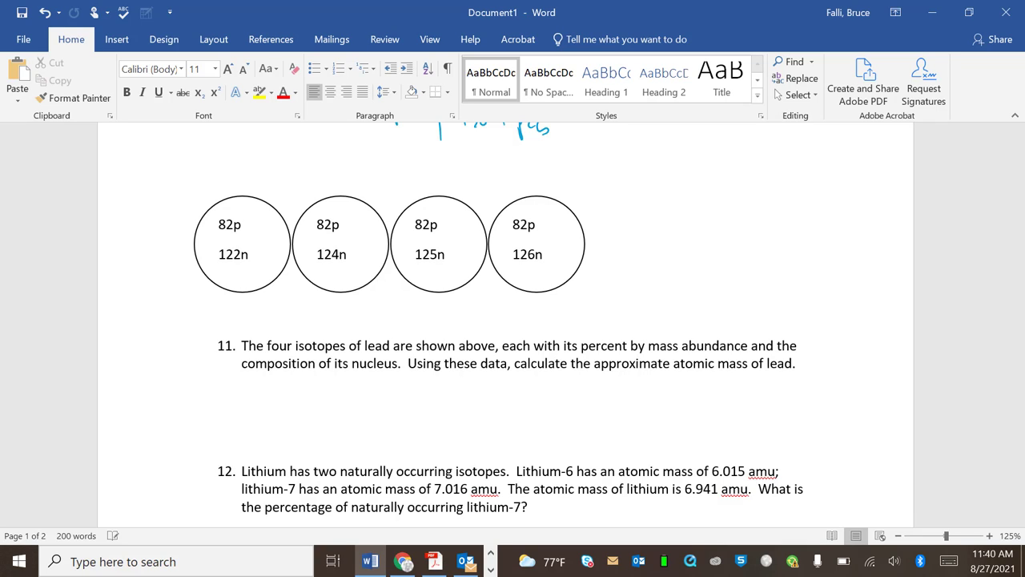
# Write 5.1% and 90.0% under the first two lead isotope circles.
pyautogui.moveTo(213, 291)
pyautogui.mouseDown()
pyautogui.moveTo(222, 303)
pyautogui.moveTo(211, 311)
pyautogui.mouseUp()
pyautogui.moveTo(213, 290); pyautogui.dragTo(255, 313)
pyautogui.click(235, 304)
pyautogui.moveTo(327, 296); pyautogui.dragTo(323, 318)
pyautogui.moveTo(335, 299)
pyautogui.mouseDown()
pyautogui.moveTo(331, 318)
pyautogui.moveTo(337, 300)
pyautogui.moveTo(365, 296)
pyautogui.mouseUp()
pyautogui.click(349, 299)
pyautogui.moveTo(374, 295)
pyautogui.mouseDown()
pyautogui.moveTo(365, 322)
pyautogui.moveTo(463, 322)
pyautogui.mouseUp()
pyautogui.click(349, 314)
# Write 1.1% and 3.8% under the third and fourth lead circles.
pyautogui.click(436, 313)
pyautogui.click(474, 319)
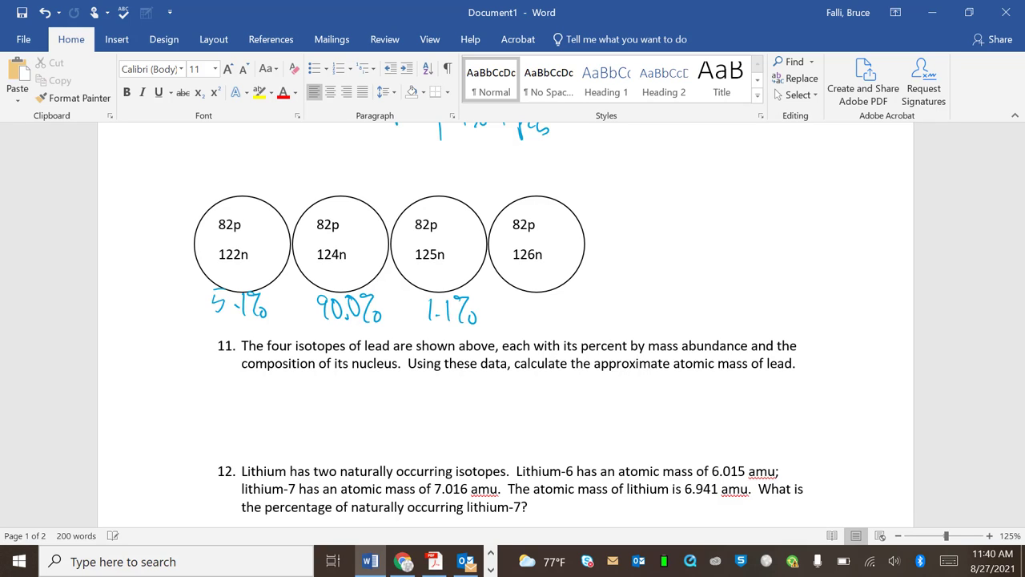
pyautogui.moveTo(518, 299)
pyautogui.mouseDown()
pyautogui.moveTo(529, 305)
pyautogui.moveTo(522, 316)
pyautogui.moveTo(548, 308)
pyautogui.moveTo(574, 322)
pyautogui.mouseUp()
# Start the reminder beside the formula box with a star and 'Decimal'.
pyautogui.scroll(2, 513, 321)
pyautogui.keyDown('ctrl'); pyautogui.scroll(-2, 513, 320); pyautogui.keyUp('ctrl')
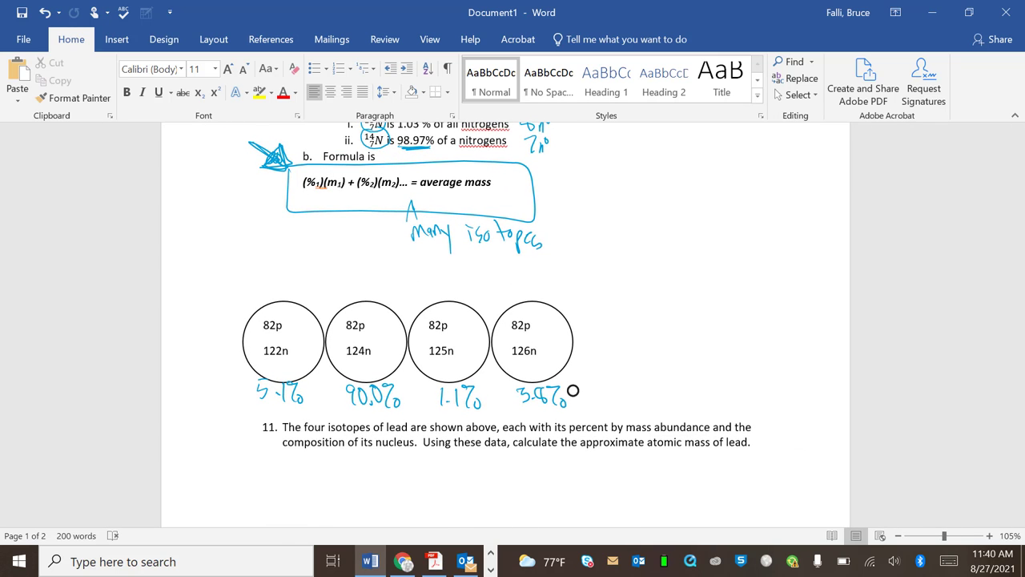
pyautogui.scroll(-1, 573, 390)
pyautogui.scroll(1, 573, 384)
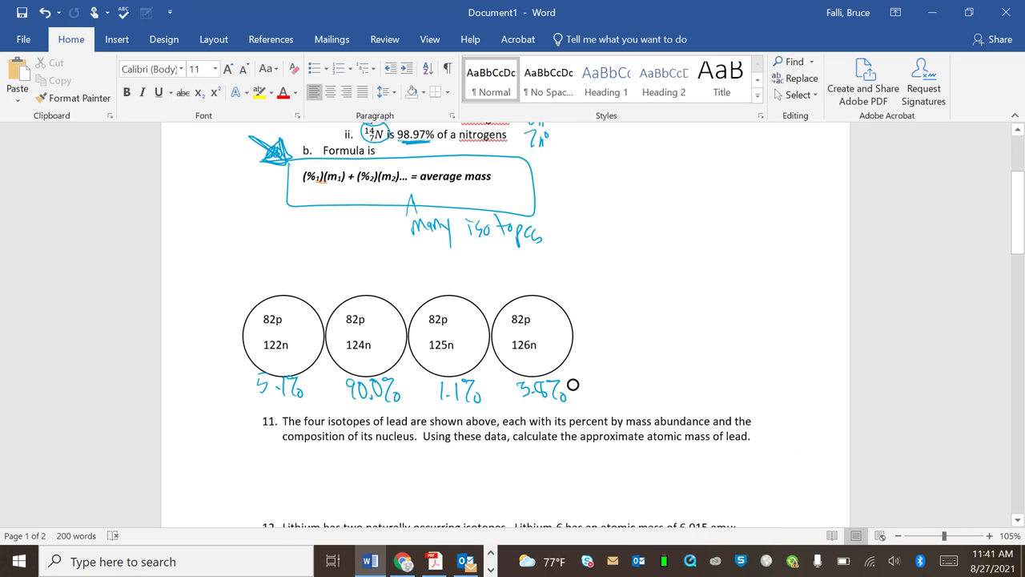
pyautogui.moveTo(579, 170)
pyautogui.mouseDown()
pyautogui.moveTo(575, 206)
pyautogui.moveTo(598, 199)
pyautogui.mouseUp()
pyautogui.moveTo(567, 202)
pyautogui.mouseDown()
pyautogui.moveTo(595, 170)
pyautogui.moveTo(599, 189)
pyautogui.mouseUp()
pyautogui.moveTo(616, 177); pyautogui.dragTo(618, 202)
pyautogui.moveTo(628, 194); pyautogui.dragTo(689, 208)
pyautogui.moveTo(696, 181); pyautogui.dragTo(696, 210)
pyautogui.moveTo(724, 175)
pyautogui.mouseDown()
pyautogui.moveTo(719, 208)
pyautogui.moveTo(766, 196)
pyautogui.moveTo(737, 192)
pyautogui.mouseUp()
# Write 'form of %!' below it and close with a second star.
pyautogui.moveTo(630, 231); pyautogui.dragTo(638, 240)
pyautogui.moveTo(634, 232)
pyautogui.mouseDown()
pyautogui.moveTo(677, 222)
pyautogui.moveTo(663, 245)
pyautogui.moveTo(679, 247)
pyautogui.mouseUp()
pyautogui.moveTo(697, 222)
pyautogui.mouseDown()
pyautogui.moveTo(697, 239)
pyautogui.moveTo(725, 255)
pyautogui.moveTo(748, 245)
pyautogui.mouseUp()
pyautogui.moveTo(742, 229); pyautogui.dragTo(714, 258)
# Retrace the dash after 82p and write 204, 206, 207, 208 above the lead circles.
pyautogui.scroll(-1, 573, 385)
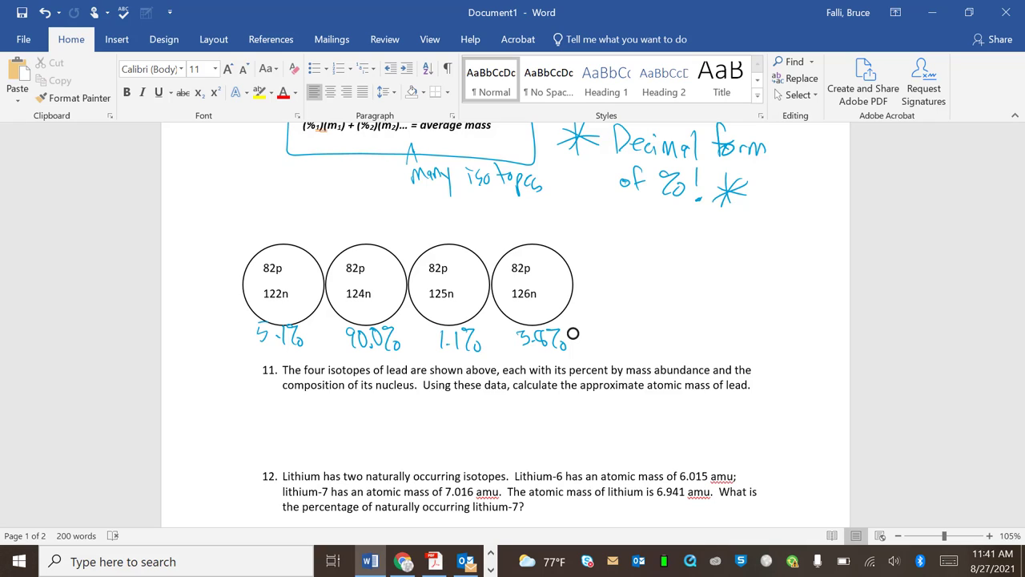
pyautogui.moveTo(287, 272)
pyautogui.mouseDown()
pyautogui.moveTo(302, 270)
pyautogui.moveTo(305, 297)
pyautogui.mouseUp()
pyautogui.moveTo(261, 228)
pyautogui.mouseDown()
pyautogui.moveTo(276, 243)
pyautogui.moveTo(280, 227)
pyautogui.moveTo(301, 235)
pyautogui.moveTo(298, 249)
pyautogui.mouseUp()
pyautogui.moveTo(348, 228)
pyautogui.mouseDown()
pyautogui.moveTo(362, 244)
pyautogui.moveTo(368, 229)
pyautogui.moveTo(378, 238)
pyautogui.mouseUp()
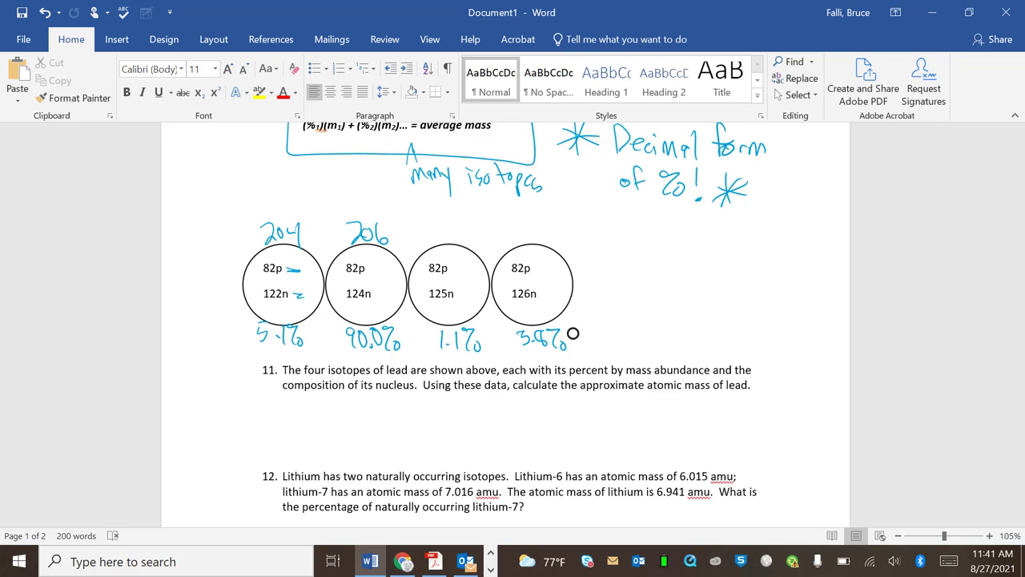
pyautogui.moveTo(433, 227)
pyautogui.mouseDown()
pyautogui.moveTo(446, 242)
pyautogui.moveTo(453, 230)
pyautogui.moveTo(473, 243)
pyautogui.mouseUp()
pyautogui.moveTo(515, 226)
pyautogui.mouseDown()
pyautogui.moveTo(527, 243)
pyautogui.moveTo(549, 225)
pyautogui.mouseUp()
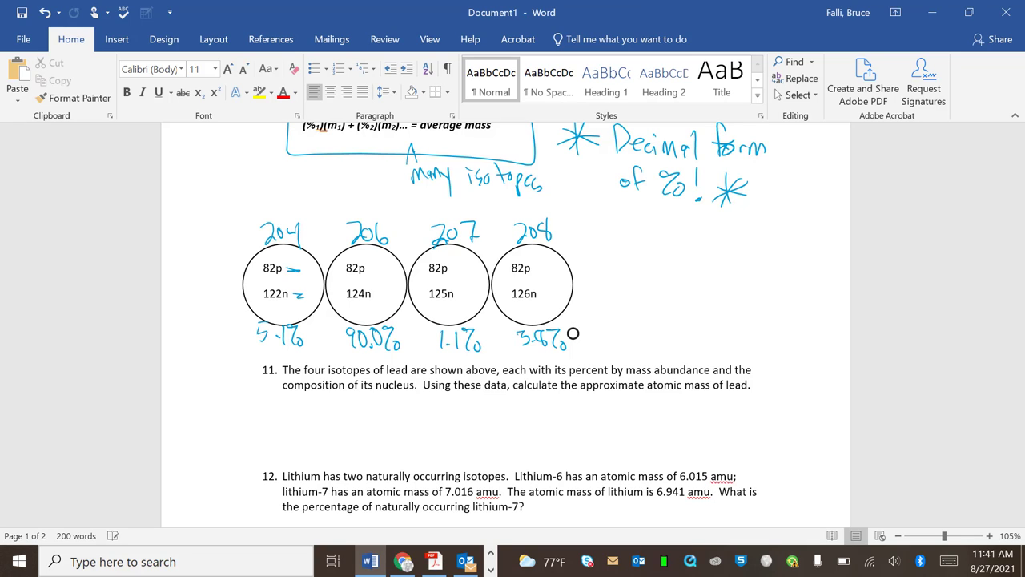
# Draw an arrow down to question 11 and write '(%1)(m1)+(%2)(m2)' beneath it.
pyautogui.moveTo(299, 138)
pyautogui.mouseDown()
pyautogui.moveTo(196, 367)
pyautogui.moveTo(200, 414)
pyautogui.moveTo(210, 414)
pyautogui.moveTo(194, 419)
pyautogui.moveTo(229, 420)
pyautogui.mouseUp()
pyautogui.moveTo(232, 411)
pyautogui.mouseDown()
pyautogui.moveTo(244, 421)
pyautogui.moveTo(231, 429)
pyautogui.mouseUp()
pyautogui.moveTo(252, 403)
pyautogui.mouseDown()
pyautogui.moveTo(255, 423)
pyautogui.moveTo(265, 422)
pyautogui.mouseUp()
pyautogui.moveTo(260, 416)
pyautogui.mouseDown()
pyautogui.moveTo(334, 421)
pyautogui.moveTo(315, 426)
pyautogui.mouseUp()
pyautogui.moveTo(339, 397)
pyautogui.mouseDown()
pyautogui.moveTo(343, 422)
pyautogui.moveTo(359, 413)
pyautogui.mouseUp()
# Finish the general formula with '+ …'.
pyautogui.moveTo(355, 406)
pyautogui.mouseDown()
pyautogui.moveTo(355, 419)
pyautogui.moveTo(370, 413)
pyautogui.mouseUp()
pyautogui.moveTo(373, 413); pyautogui.dragTo(378, 412)
pyautogui.moveTo(383, 414); pyautogui.dragTo(385, 414)
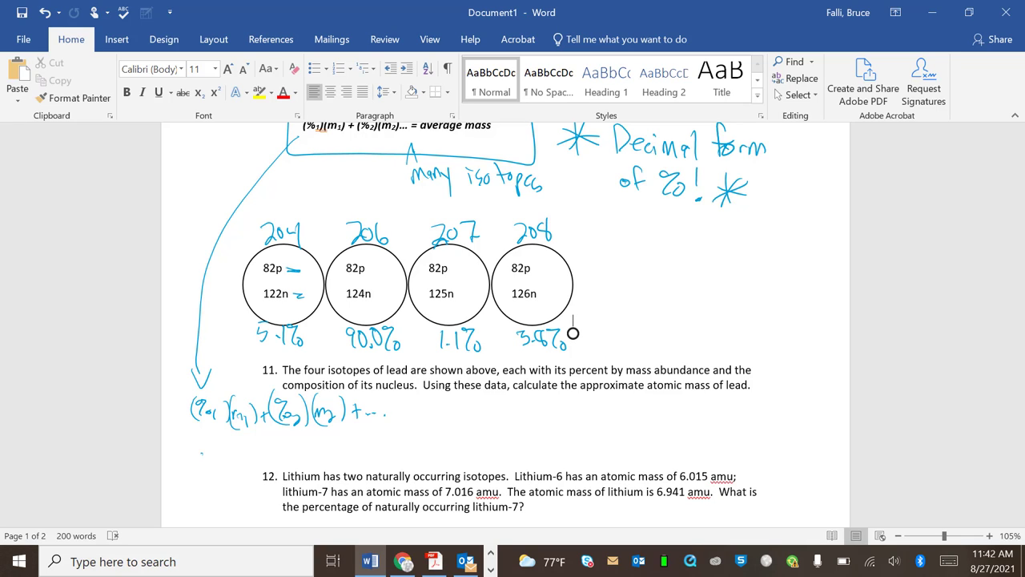
# Write '(.051)(204) + (.9)(206)', ticking off 206 and 90.0% as used.
pyautogui.click(202, 451)
pyautogui.moveTo(210, 441)
pyautogui.mouseDown()
pyautogui.moveTo(229, 456)
pyautogui.moveTo(199, 462)
pyautogui.moveTo(280, 451)
pyautogui.mouseUp()
pyautogui.moveTo(279, 442)
pyautogui.mouseDown()
pyautogui.moveTo(281, 458)
pyautogui.moveTo(247, 463)
pyautogui.mouseUp()
pyautogui.moveTo(284, 434)
pyautogui.mouseDown()
pyautogui.moveTo(287, 463)
pyautogui.moveTo(310, 457)
pyautogui.mouseUp()
pyautogui.moveTo(305, 452)
pyautogui.mouseDown()
pyautogui.moveTo(305, 462)
pyautogui.moveTo(334, 462)
pyautogui.moveTo(315, 466)
pyautogui.mouseUp()
pyautogui.moveTo(343, 432); pyautogui.dragTo(347, 467)
pyautogui.moveTo(390, 232); pyautogui.dragTo(401, 226)
pyautogui.moveTo(406, 330); pyautogui.dragTo(414, 322)
pyautogui.moveTo(359, 443); pyautogui.dragTo(369, 455)
pyautogui.moveTo(378, 438)
pyautogui.mouseDown()
pyautogui.moveTo(386, 446)
pyautogui.moveTo(351, 449)
pyautogui.moveTo(398, 462)
pyautogui.mouseUp()
pyautogui.moveTo(354, 342); pyautogui.dragTo(349, 357)
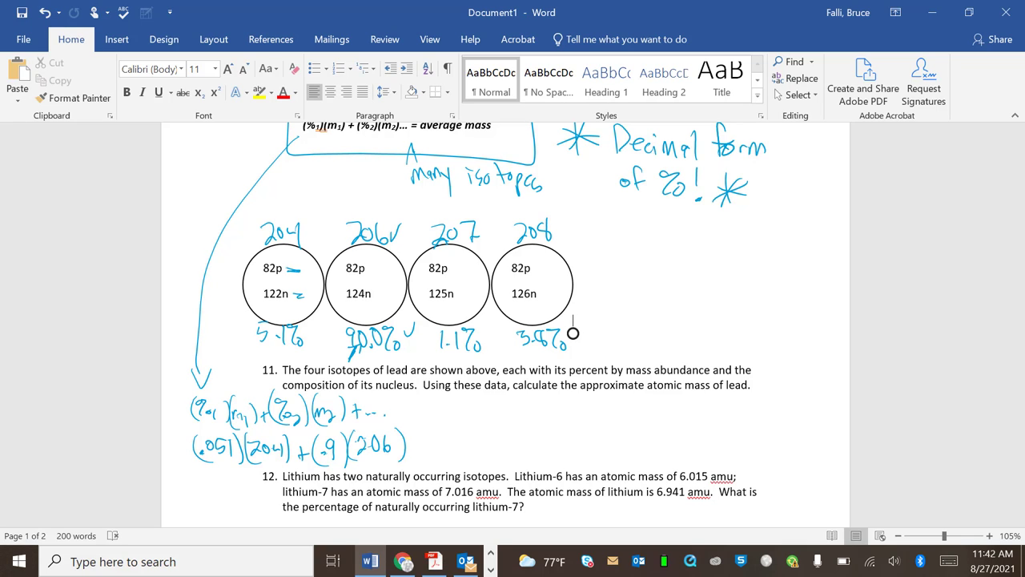
# Continue with '+ (.011)(207) + (.038)(208) ='.
pyautogui.moveTo(417, 441)
pyautogui.mouseDown()
pyautogui.moveTo(416, 455)
pyautogui.moveTo(449, 437)
pyautogui.moveTo(468, 457)
pyautogui.mouseUp()
pyautogui.click(439, 447)
pyautogui.moveTo(442, 423); pyautogui.dragTo(438, 462)
pyautogui.moveTo(474, 431)
pyautogui.mouseDown()
pyautogui.moveTo(478, 463)
pyautogui.moveTo(505, 457)
pyautogui.mouseUp()
pyautogui.moveTo(513, 438)
pyautogui.mouseDown()
pyautogui.moveTo(523, 455)
pyautogui.moveTo(492, 462)
pyautogui.moveTo(535, 466)
pyautogui.moveTo(564, 452)
pyautogui.mouseUp()
pyautogui.moveTo(559, 447)
pyautogui.mouseDown()
pyautogui.moveTo(559, 458)
pyautogui.moveTo(601, 442)
pyautogui.moveTo(612, 455)
pyautogui.mouseUp()
pyautogui.click(590, 451)
pyautogui.moveTo(626, 433)
pyautogui.mouseDown()
pyautogui.moveTo(625, 458)
pyautogui.moveTo(588, 465)
pyautogui.mouseUp()
pyautogui.moveTo(640, 432)
pyautogui.mouseDown()
pyautogui.moveTo(642, 465)
pyautogui.moveTo(669, 446)
pyautogui.moveTo(673, 460)
pyautogui.mouseUp()
pyautogui.moveTo(678, 439)
pyautogui.mouseDown()
pyautogui.moveTo(689, 460)
pyautogui.moveTo(655, 473)
pyautogui.moveTo(703, 467)
pyautogui.mouseUp()
pyautogui.moveTo(718, 439); pyautogui.dragTo(733, 448)
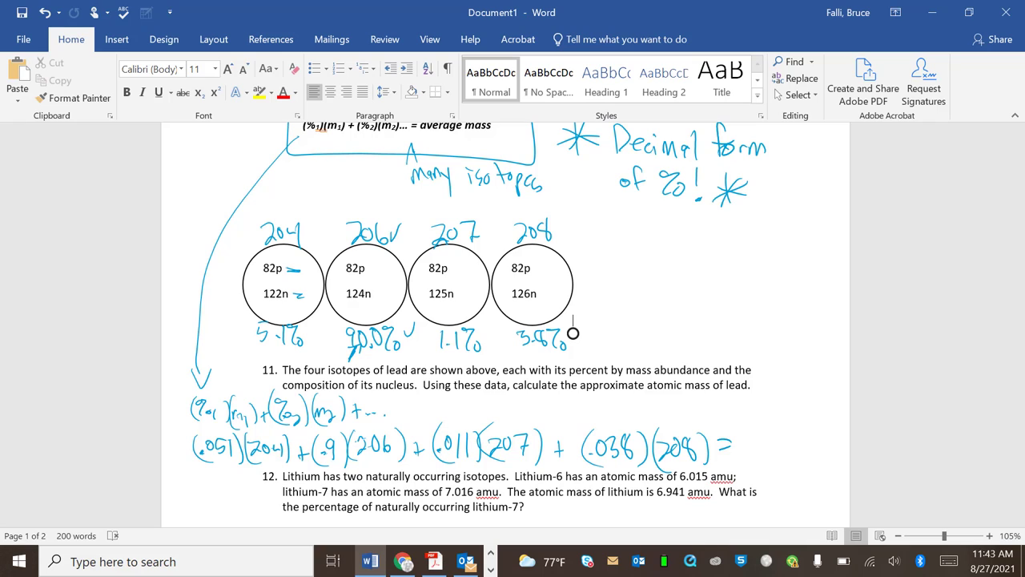
# Write '205.99 g/mol' after the equals sign and '205.99 amu' beside question 11.
pyautogui.moveTo(743, 433)
pyautogui.mouseDown()
pyautogui.moveTo(758, 455)
pyautogui.moveTo(760, 436)
pyautogui.moveTo(782, 439)
pyautogui.moveTo(818, 448)
pyautogui.moveTo(818, 474)
pyautogui.moveTo(843, 464)
pyautogui.mouseUp()
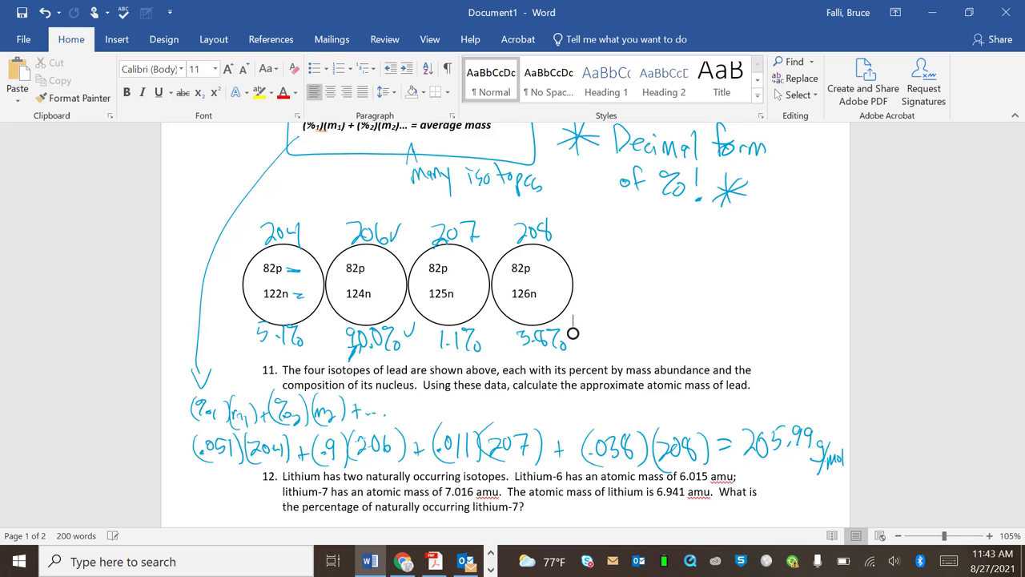
pyautogui.moveTo(756, 356)
pyautogui.mouseDown()
pyautogui.moveTo(767, 373)
pyautogui.moveTo(773, 355)
pyautogui.moveTo(780, 370)
pyautogui.moveTo(788, 352)
pyautogui.moveTo(817, 382)
pyautogui.mouseUp()
pyautogui.click(792, 368)
pyautogui.moveTo(822, 373); pyautogui.dragTo(830, 372)
pyautogui.moveTo(833, 370); pyautogui.dragTo(840, 370)
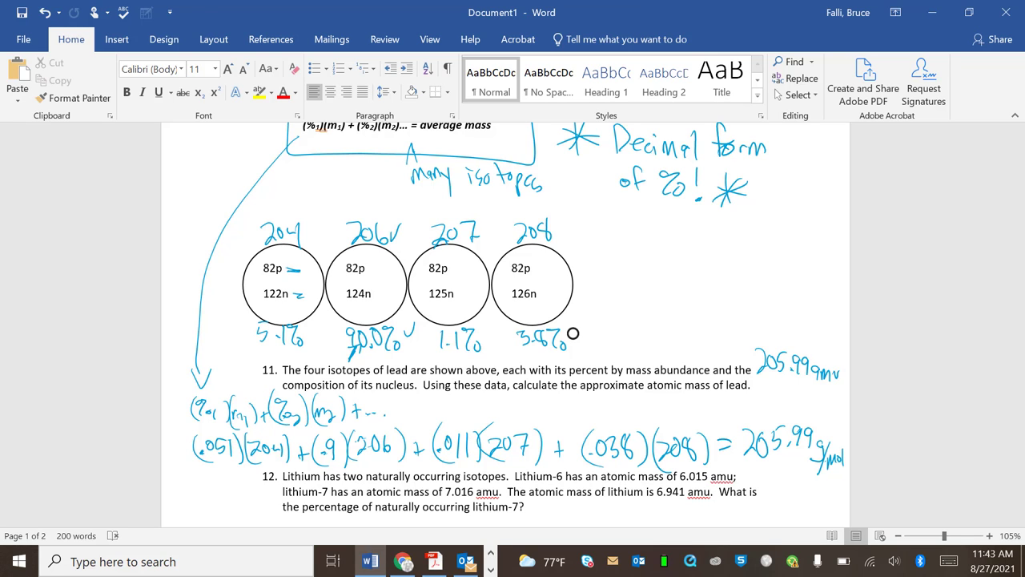
# Scroll down to question 12 and undo a stray ink stroke.
pyautogui.scroll(-2, 573, 333)
pyautogui.scroll(-2, 573, 224)
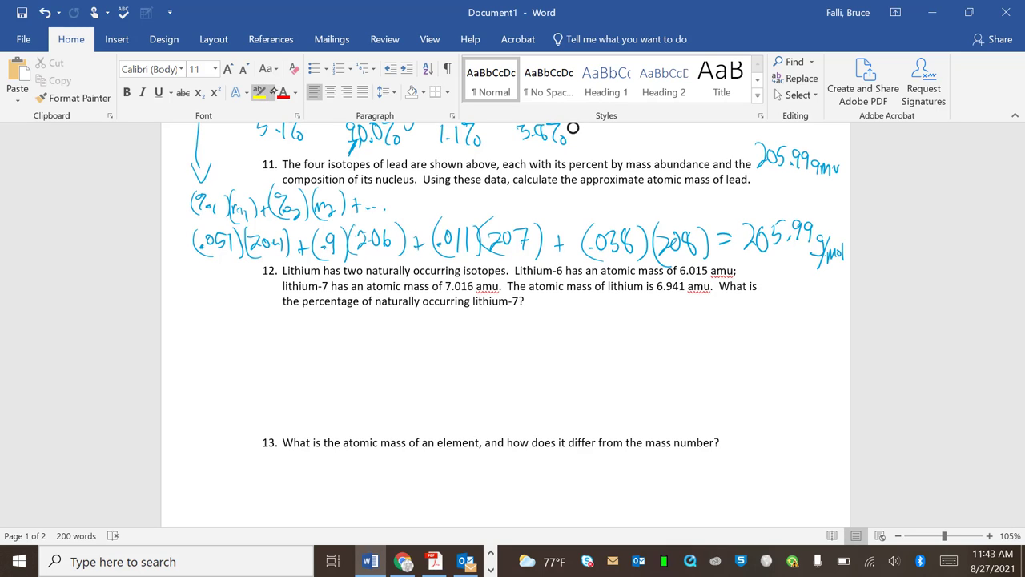
pyautogui.moveTo(477, 285); pyautogui.dragTo(500, 286)
pyautogui.hotkey('ctrl', 'z')
# Circle question 12 and underline Lithium-6, 6.015, 7.016 and 6.941 amu.
pyautogui.moveTo(276, 263)
pyautogui.mouseDown()
pyautogui.moveTo(262, 272)
pyautogui.moveTo(279, 277)
pyautogui.moveTo(274, 261)
pyautogui.mouseUp()
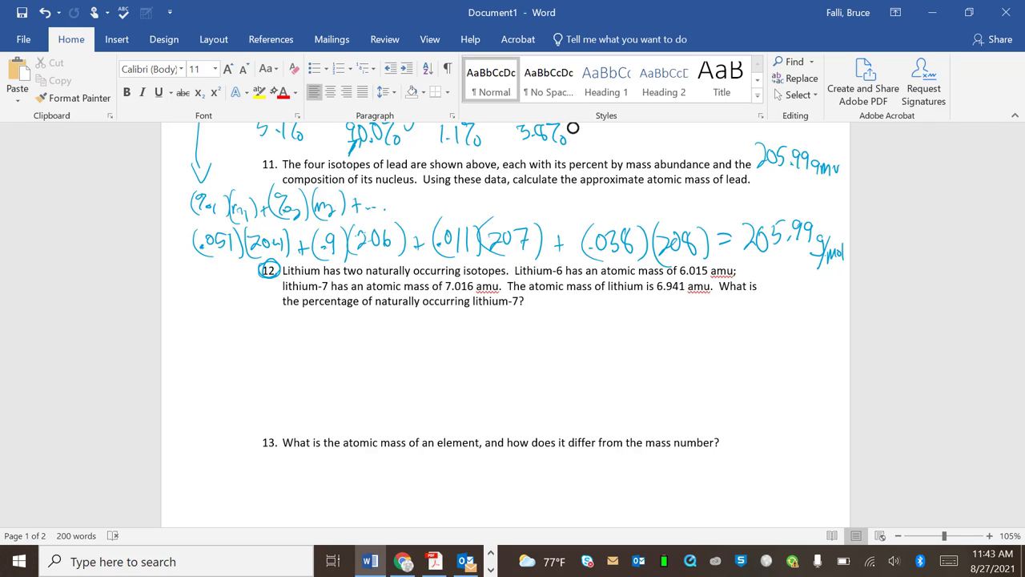
pyautogui.moveTo(516, 274)
pyautogui.mouseDown()
pyautogui.moveTo(551, 275)
pyautogui.moveTo(519, 279)
pyautogui.mouseUp()
pyautogui.moveTo(678, 277); pyautogui.dragTo(737, 280)
pyautogui.moveTo(321, 291); pyautogui.dragTo(329, 290)
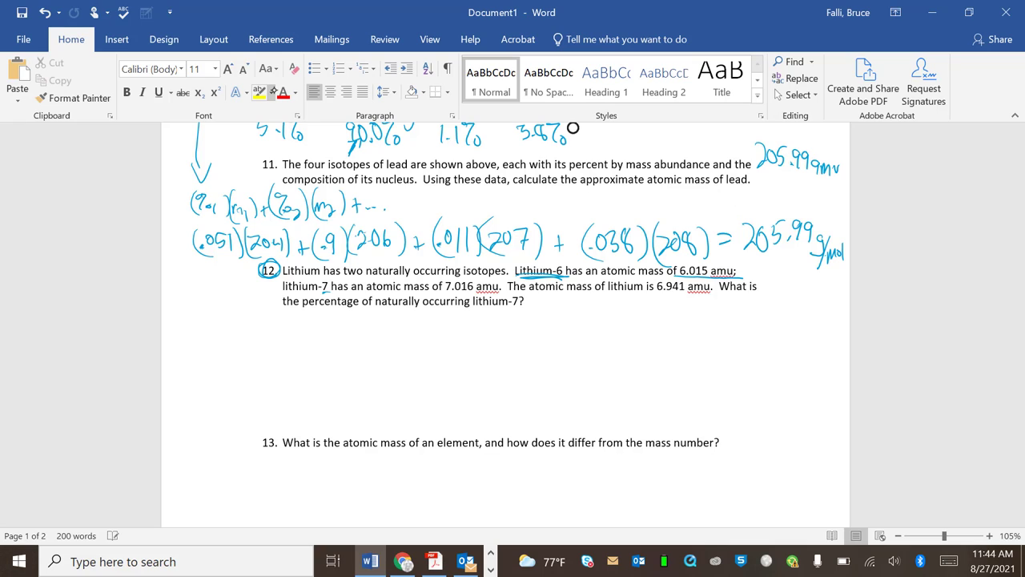
pyautogui.moveTo(444, 292); pyautogui.dragTo(512, 292)
pyautogui.moveTo(656, 293); pyautogui.dragTo(710, 296)
# Add a star and arrow doodle beside question 12 and re-circle its number.
pyautogui.moveTo(207, 317)
pyautogui.mouseDown()
pyautogui.moveTo(206, 348)
pyautogui.moveTo(230, 339)
pyautogui.moveTo(186, 322)
pyautogui.moveTo(227, 318)
pyautogui.moveTo(189, 335)
pyautogui.moveTo(225, 343)
pyautogui.mouseUp()
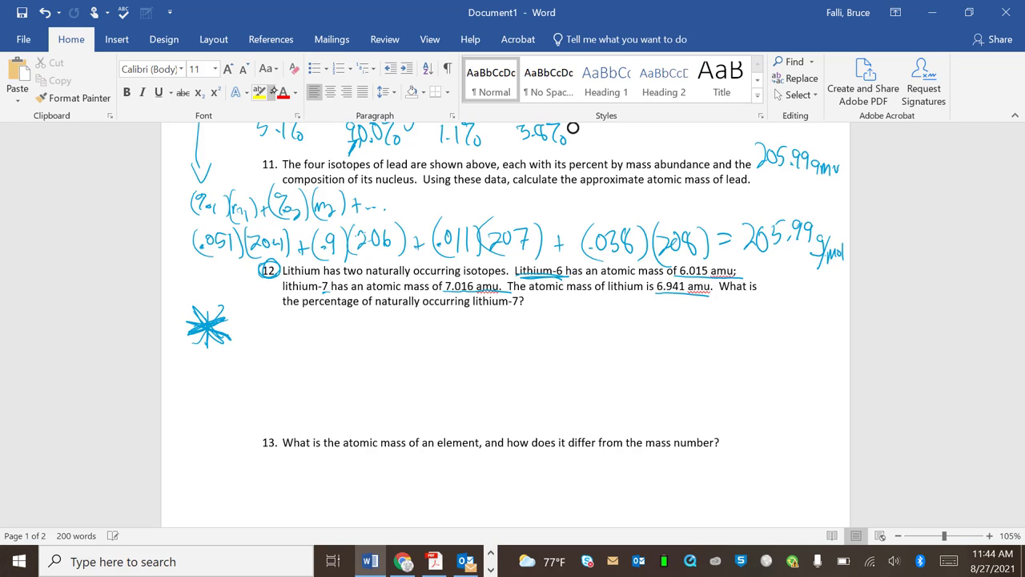
pyautogui.moveTo(218, 303); pyautogui.dragTo(196, 345)
pyautogui.moveTo(276, 261)
pyautogui.mouseDown()
pyautogui.moveTo(255, 280)
pyautogui.moveTo(279, 285)
pyautogui.mouseUp()
pyautogui.moveTo(200, 383)
pyautogui.mouseDown()
pyautogui.moveTo(222, 378)
pyautogui.moveTo(229, 391)
pyautogui.moveTo(190, 393)
pyautogui.moveTo(242, 410)
pyautogui.mouseUp()
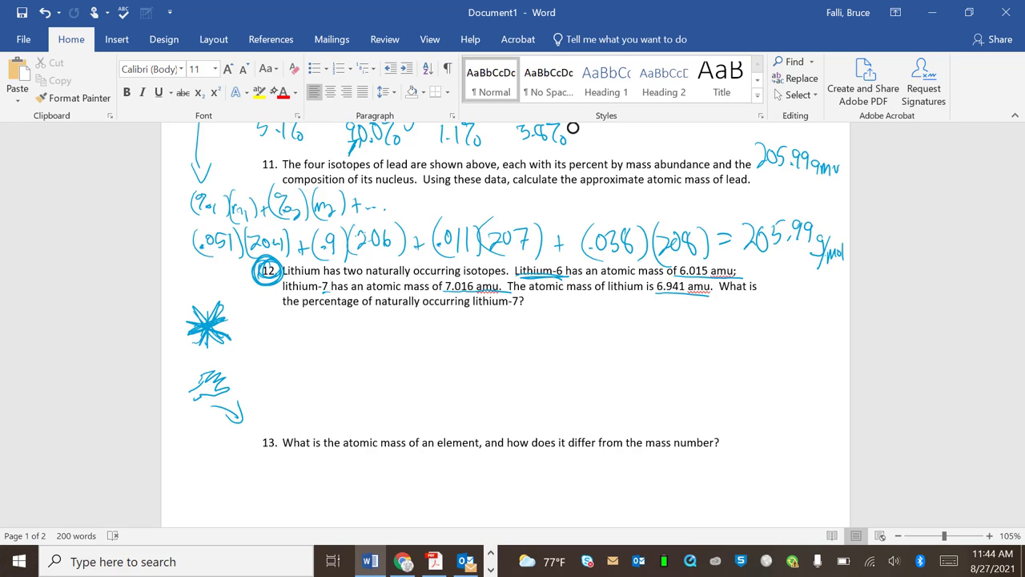
# Handwrite 'System of =' under question 12.
pyautogui.moveTo(299, 319)
pyautogui.mouseDown()
pyautogui.moveTo(292, 331)
pyautogui.moveTo(310, 342)
pyautogui.mouseUp()
pyautogui.moveTo(320, 320); pyautogui.dragTo(319, 338)
pyautogui.moveTo(326, 317)
pyautogui.mouseDown()
pyautogui.moveTo(329, 336)
pyautogui.moveTo(342, 324)
pyautogui.mouseUp()
pyautogui.moveTo(333, 321)
pyautogui.mouseDown()
pyautogui.moveTo(343, 335)
pyautogui.moveTo(354, 329)
pyautogui.moveTo(345, 329)
pyautogui.mouseUp()
pyautogui.moveTo(372, 328); pyautogui.dragTo(380, 340)
pyautogui.moveTo(377, 327); pyautogui.dragTo(412, 320)
pyautogui.moveTo(396, 331); pyautogui.dragTo(409, 331)
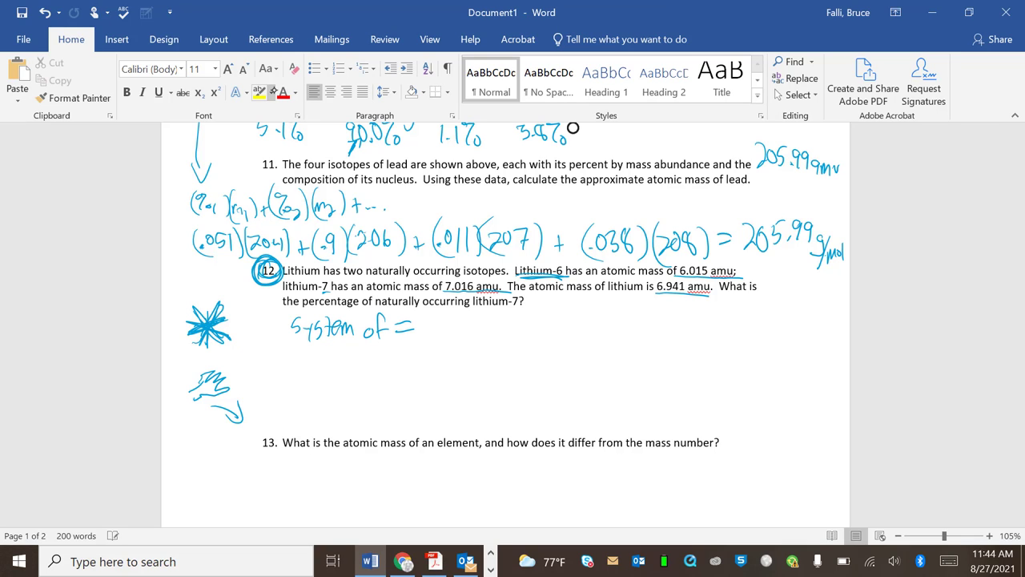
# Write '% + % = 100' after it.
pyautogui.moveTo(479, 317)
pyautogui.mouseDown()
pyautogui.moveTo(481, 338)
pyautogui.moveTo(488, 335)
pyautogui.mouseUp()
pyautogui.moveTo(505, 324)
pyautogui.mouseDown()
pyautogui.moveTo(505, 343)
pyautogui.moveTo(510, 331)
pyautogui.mouseUp()
pyautogui.moveTo(515, 318); pyautogui.dragTo(519, 339)
pyautogui.moveTo(522, 327)
pyautogui.mouseDown()
pyautogui.moveTo(528, 336)
pyautogui.moveTo(547, 330)
pyautogui.mouseUp()
pyautogui.moveTo(553, 322)
pyautogui.mouseDown()
pyautogui.moveTo(551, 342)
pyautogui.moveTo(562, 326)
pyautogui.mouseUp()
pyautogui.moveTo(573, 324)
pyautogui.mouseDown()
pyautogui.moveTo(568, 335)
pyautogui.moveTo(573, 325)
pyautogui.mouseUp()
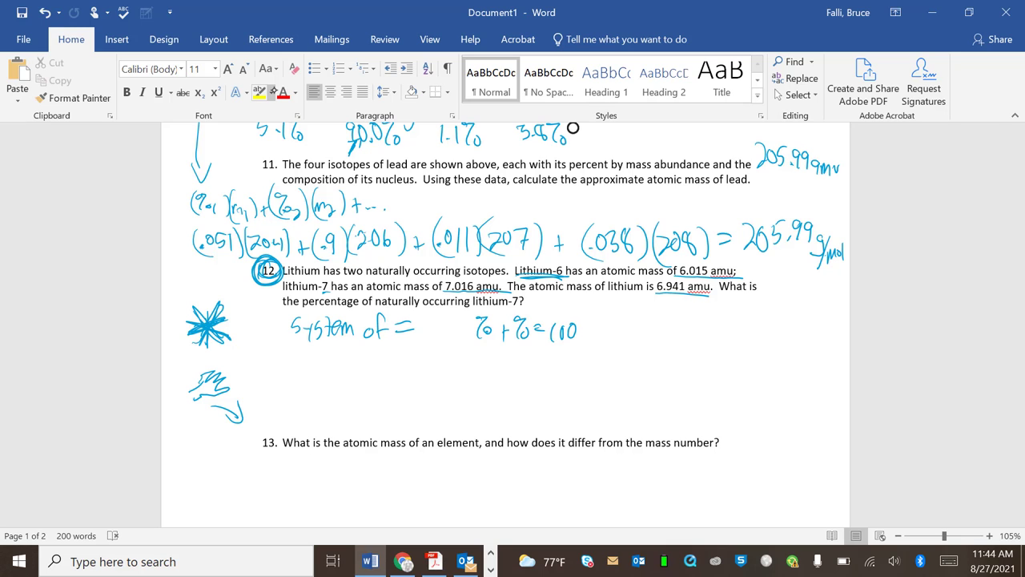
# Circle 'atomic mass' in question 13 and write 'average mass' with 97%+ beneath it.
pyautogui.scroll(-3, 573, 128)
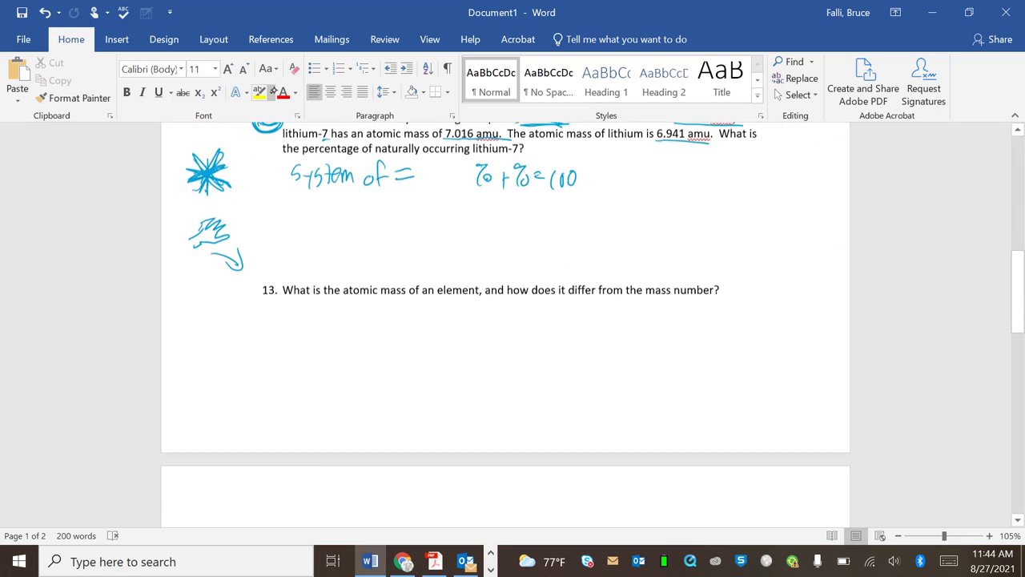
pyautogui.scroll(-1, 505, 321)
pyautogui.scroll(-2, 505, 321)
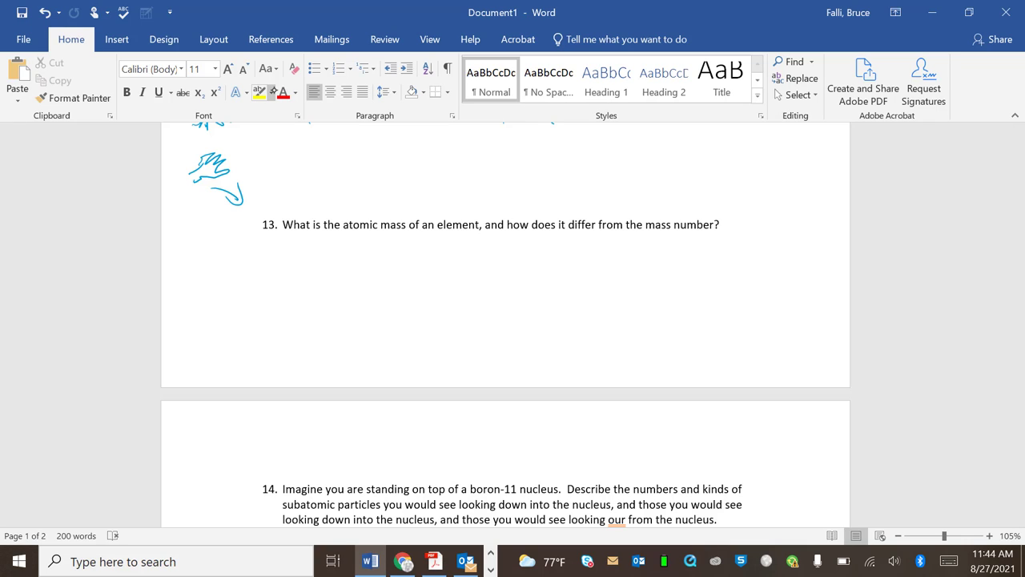
pyautogui.moveTo(402, 213)
pyautogui.mouseDown()
pyautogui.moveTo(346, 228)
pyautogui.moveTo(474, 237)
pyautogui.moveTo(386, 201)
pyautogui.mouseUp()
pyautogui.moveTo(237, 253)
pyautogui.mouseDown()
pyautogui.moveTo(226, 258)
pyautogui.moveTo(317, 272)
pyautogui.moveTo(327, 263)
pyautogui.moveTo(346, 275)
pyautogui.mouseUp()
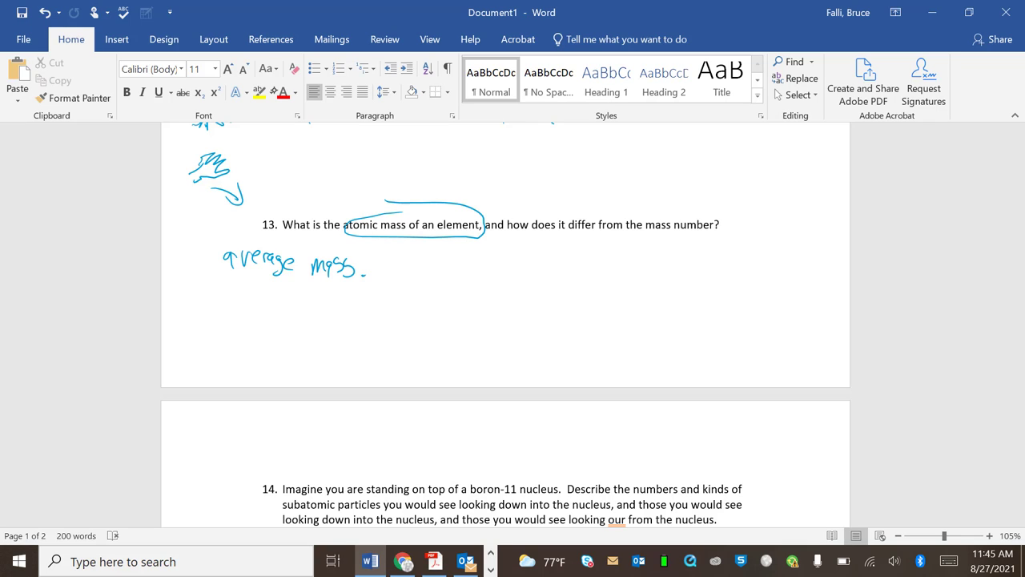
pyautogui.moveTo(248, 310); pyautogui.dragTo(244, 333)
pyautogui.moveTo(255, 309)
pyautogui.mouseDown()
pyautogui.moveTo(265, 331)
pyautogui.moveTo(288, 321)
pyautogui.moveTo(309, 335)
pyautogui.mouseUp()
pyautogui.moveTo(304, 324); pyautogui.dragTo(321, 322)
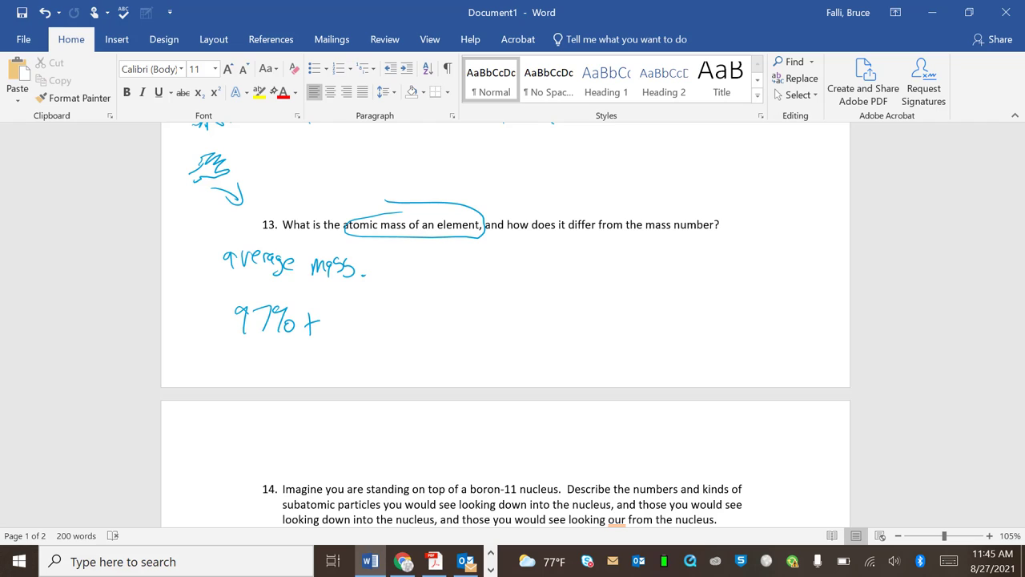
# Box 'mass number' and write 'mass of one particular isotope.' under it.
pyautogui.moveTo(649, 201)
pyautogui.mouseDown()
pyautogui.moveTo(648, 232)
pyautogui.moveTo(718, 242)
pyautogui.moveTo(687, 200)
pyautogui.moveTo(649, 202)
pyautogui.mouseUp()
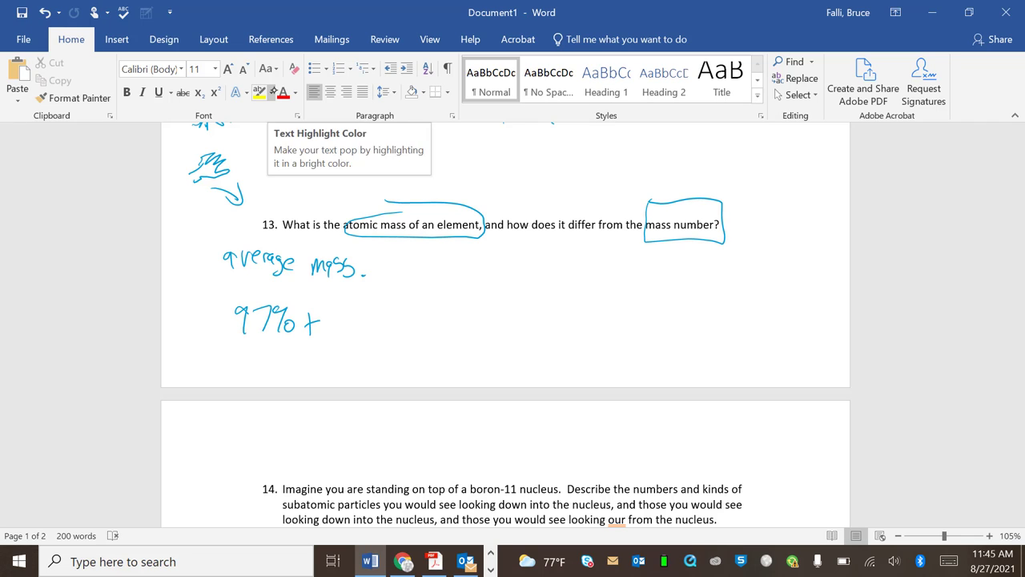
pyautogui.moveTo(615, 271)
pyautogui.mouseDown()
pyautogui.moveTo(623, 257)
pyautogui.moveTo(632, 269)
pyautogui.mouseUp()
pyautogui.moveTo(637, 258)
pyautogui.mouseDown()
pyautogui.moveTo(652, 272)
pyautogui.moveTo(717, 260)
pyautogui.moveTo(750, 268)
pyautogui.moveTo(771, 287)
pyautogui.mouseUp()
pyautogui.moveTo(770, 265)
pyautogui.mouseDown()
pyautogui.moveTo(786, 269)
pyautogui.moveTo(796, 256)
pyautogui.mouseUp()
pyautogui.moveTo(803, 250); pyautogui.dragTo(807, 269)
pyautogui.moveTo(819, 260)
pyautogui.mouseDown()
pyautogui.moveTo(814, 269)
pyautogui.moveTo(839, 270)
pyautogui.moveTo(845, 258)
pyautogui.mouseUp()
pyautogui.moveTo(619, 289)
pyautogui.mouseDown()
pyautogui.moveTo(621, 303)
pyautogui.moveTo(637, 294)
pyautogui.mouseUp()
pyautogui.moveTo(651, 285)
pyautogui.mouseDown()
pyautogui.moveTo(653, 305)
pyautogui.moveTo(659, 291)
pyautogui.mouseUp()
pyautogui.moveTo(663, 295)
pyautogui.mouseDown()
pyautogui.moveTo(674, 319)
pyautogui.moveTo(682, 293)
pyautogui.moveTo(690, 303)
pyautogui.mouseUp()
pyautogui.click(699, 303)
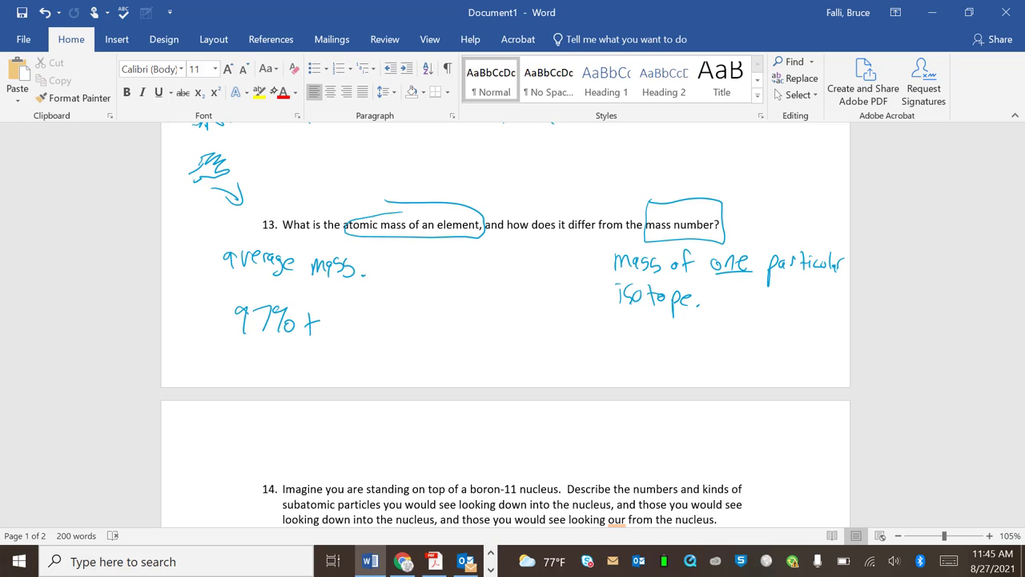
# Write 97% under the isotope note, cross out 97%+ and replace it with 46%, then circle both values.
pyautogui.moveTo(643, 328)
pyautogui.mouseDown()
pyautogui.moveTo(638, 354)
pyautogui.moveTo(678, 353)
pyautogui.mouseUp()
pyautogui.moveTo(237, 307); pyautogui.dragTo(328, 314)
pyautogui.moveTo(241, 332)
pyautogui.mouseDown()
pyautogui.moveTo(314, 320)
pyautogui.moveTo(370, 332)
pyautogui.moveTo(373, 312)
pyautogui.moveTo(377, 331)
pyautogui.mouseUp()
pyautogui.moveTo(387, 327); pyautogui.dragTo(385, 335)
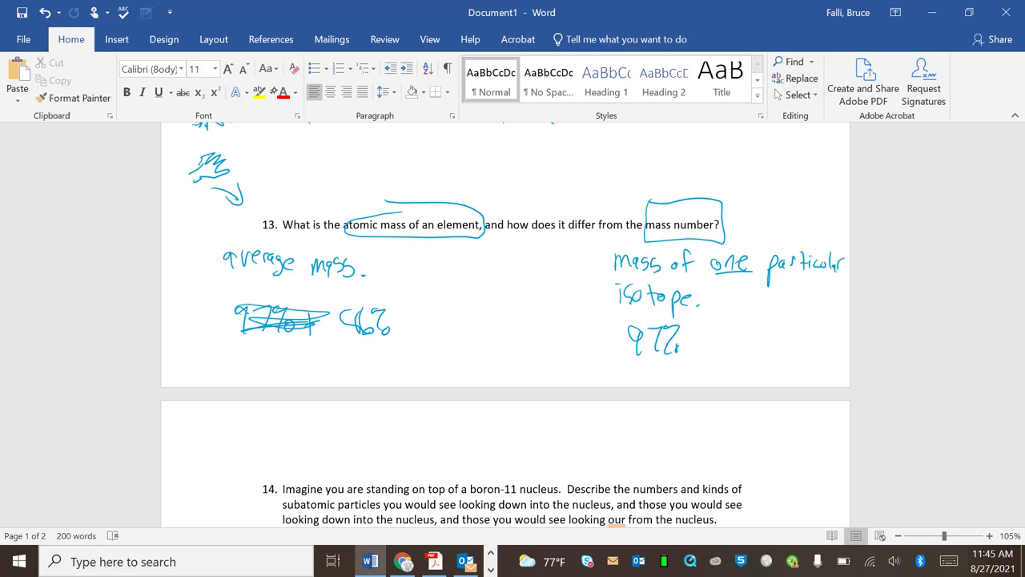
pyautogui.moveTo(382, 293)
pyautogui.mouseDown()
pyautogui.moveTo(337, 345)
pyautogui.moveTo(412, 305)
pyautogui.moveTo(362, 351)
pyautogui.moveTo(375, 281)
pyautogui.mouseUp()
pyautogui.moveTo(649, 311)
pyautogui.mouseDown()
pyautogui.moveTo(617, 356)
pyautogui.moveTo(697, 320)
pyautogui.moveTo(593, 341)
pyautogui.moveTo(641, 308)
pyautogui.mouseUp()
# Check-mark 'one' and extend the left note to read 'average mass of all !'.
pyautogui.moveTo(746, 251)
pyautogui.mouseDown()
pyautogui.moveTo(761, 212)
pyautogui.moveTo(740, 255)
pyautogui.mouseUp()
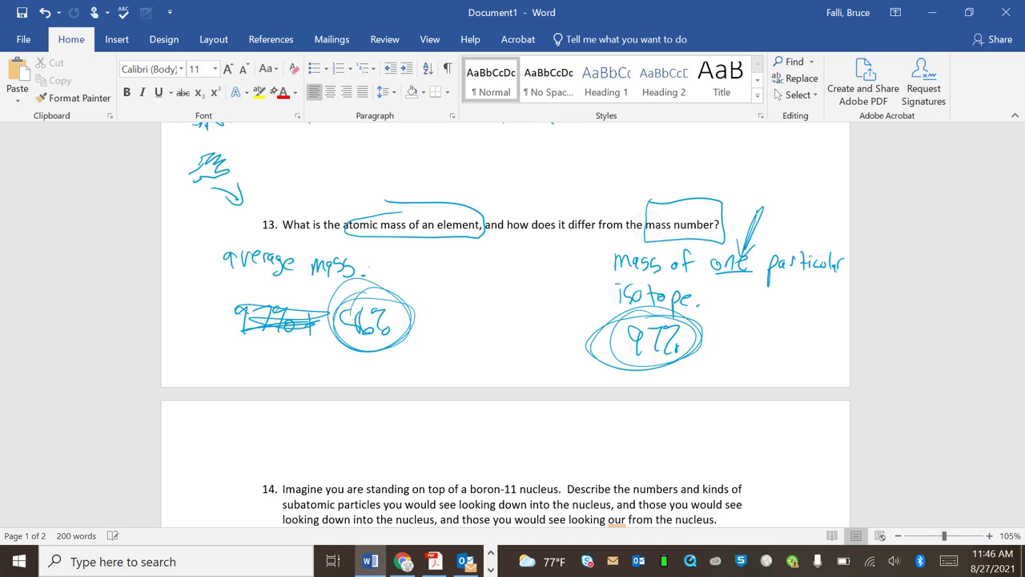
pyautogui.moveTo(366, 271); pyautogui.dragTo(396, 265)
pyautogui.moveTo(415, 261); pyautogui.dragTo(416, 277)
pyautogui.moveTo(427, 249)
pyautogui.mouseDown()
pyautogui.moveTo(423, 278)
pyautogui.moveTo(452, 265)
pyautogui.mouseUp()
# Finish the exclamation mark and write 'Periodic table' above atomic mass.
pyautogui.click(452, 271)
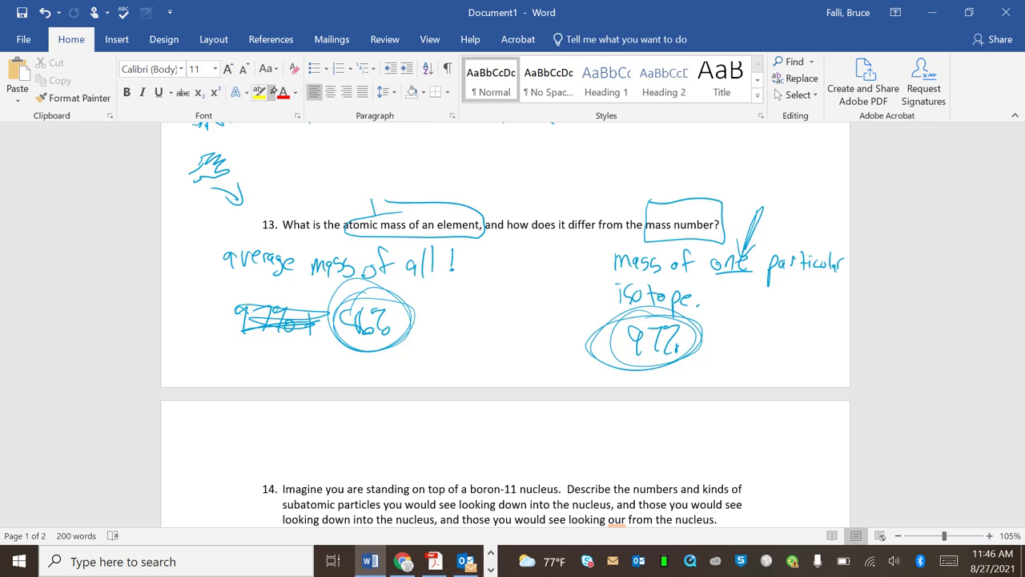
pyautogui.moveTo(371, 213)
pyautogui.mouseDown()
pyautogui.moveTo(373, 202)
pyautogui.moveTo(391, 206)
pyautogui.mouseUp()
pyautogui.moveTo(396, 205); pyautogui.dragTo(411, 192)
pyautogui.moveTo(426, 181)
pyautogui.mouseDown()
pyautogui.moveTo(418, 198)
pyautogui.moveTo(441, 200)
pyautogui.mouseUp()
pyautogui.moveTo(460, 177)
pyautogui.mouseDown()
pyautogui.moveTo(462, 202)
pyautogui.moveTo(472, 190)
pyautogui.mouseUp()
pyautogui.moveTo(474, 192); pyautogui.dragTo(479, 198)
pyautogui.moveTo(479, 194); pyautogui.dragTo(491, 200)
pyautogui.moveTo(494, 196); pyautogui.dragTo(501, 198)
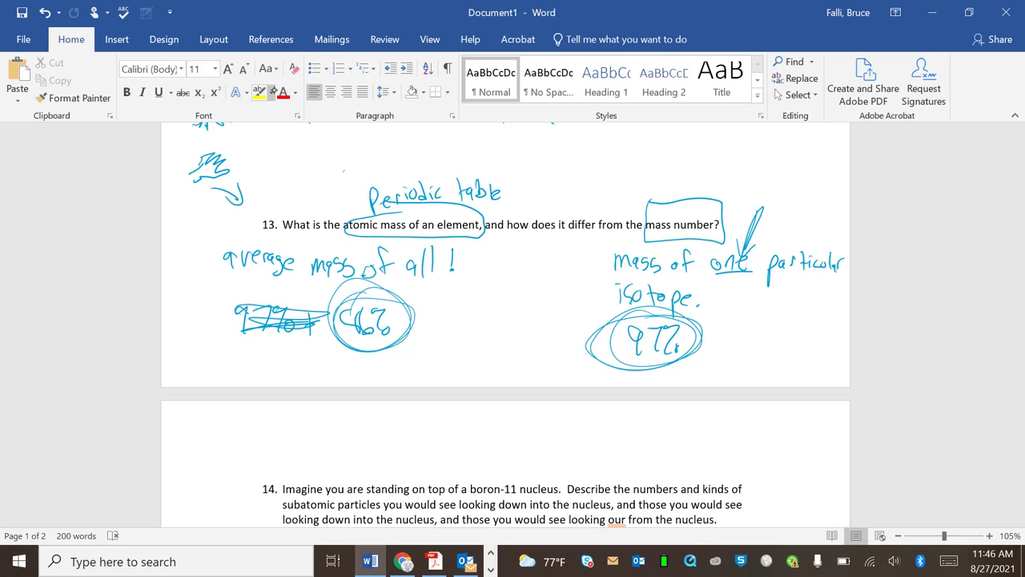
# Write the % × m weighted-average formula with (m1) and (m2) terms above 'Periodic table'.
pyautogui.moveTo(345, 168)
pyautogui.mouseDown()
pyautogui.moveTo(350, 184)
pyautogui.moveTo(331, 194)
pyautogui.mouseUp()
pyautogui.moveTo(357, 168); pyautogui.dragTo(365, 186)
pyautogui.moveTo(372, 180)
pyautogui.mouseDown()
pyautogui.moveTo(380, 171)
pyautogui.moveTo(389, 183)
pyautogui.moveTo(370, 184)
pyautogui.mouseUp()
pyautogui.moveTo(387, 160)
pyautogui.mouseDown()
pyautogui.moveTo(393, 176)
pyautogui.moveTo(417, 157)
pyautogui.moveTo(434, 170)
pyautogui.moveTo(408, 167)
pyautogui.moveTo(446, 167)
pyautogui.mouseUp()
pyautogui.moveTo(452, 159)
pyautogui.mouseDown()
pyautogui.moveTo(465, 168)
pyautogui.moveTo(454, 171)
pyautogui.mouseUp()
pyautogui.moveTo(463, 157); pyautogui.dragTo(470, 168)
pyautogui.moveTo(468, 144)
pyautogui.mouseDown()
pyautogui.moveTo(473, 167)
pyautogui.moveTo(515, 159)
pyautogui.mouseUp()
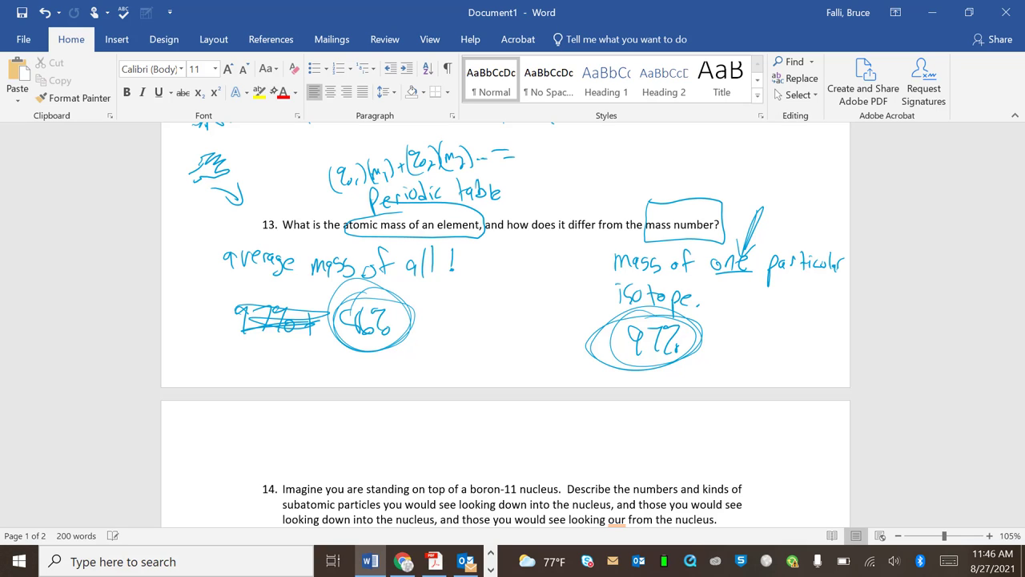
# Add an X example bracketed to 100, labelled 'exium-100', with an arrow from the mass number box.
pyautogui.moveTo(682, 162); pyautogui.dragTo(701, 181)
pyautogui.moveTo(701, 162)
pyautogui.mouseDown()
pyautogui.moveTo(683, 181)
pyautogui.moveTo(660, 166)
pyautogui.moveTo(667, 153)
pyautogui.moveTo(665, 195)
pyautogui.moveTo(678, 185)
pyautogui.mouseUp()
pyautogui.moveTo(651, 220)
pyautogui.mouseDown()
pyautogui.moveTo(636, 160)
pyautogui.moveTo(659, 146)
pyautogui.moveTo(657, 156)
pyautogui.mouseUp()
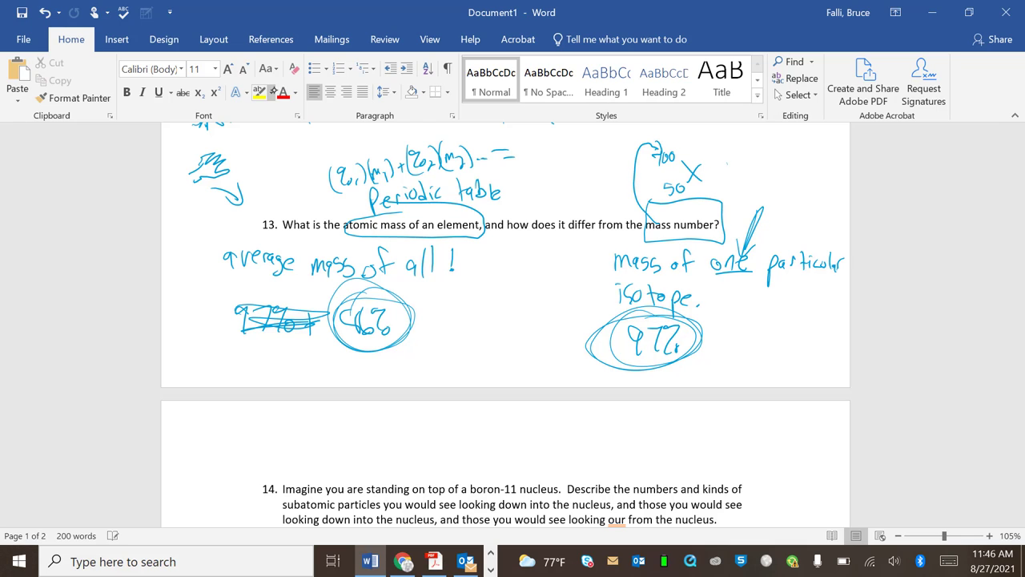
pyautogui.moveTo(726, 165); pyautogui.dragTo(735, 170)
pyautogui.moveTo(739, 169); pyautogui.dragTo(751, 174)
pyautogui.moveTo(758, 168); pyautogui.dragTo(782, 175)
pyautogui.moveTo(789, 172); pyautogui.dragTo(801, 169)
pyautogui.moveTo(806, 163)
pyautogui.mouseDown()
pyautogui.moveTo(807, 182)
pyautogui.moveTo(813, 165)
pyautogui.mouseUp()
pyautogui.moveTo(823, 166)
pyautogui.mouseDown()
pyautogui.moveTo(818, 178)
pyautogui.moveTo(824, 165)
pyautogui.mouseUp()
pyautogui.moveTo(726, 211); pyautogui.dragTo(808, 187)
pyautogui.moveTo(808, 188); pyautogui.dragTo(804, 195)
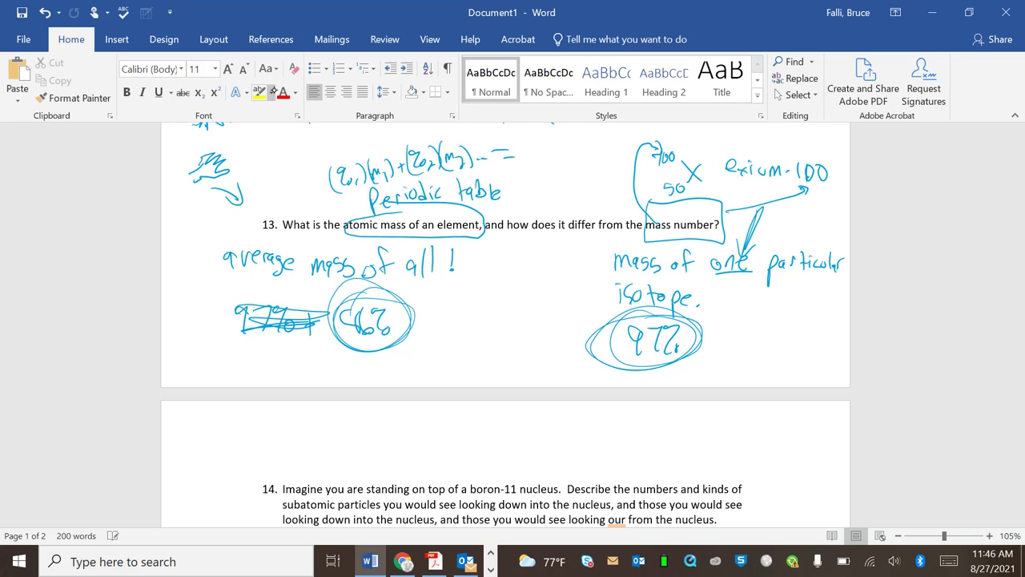
# Draw a down arrow at question 14 and write B= 5p+ for boron's protons.
pyautogui.scroll(-5, 505, 320)
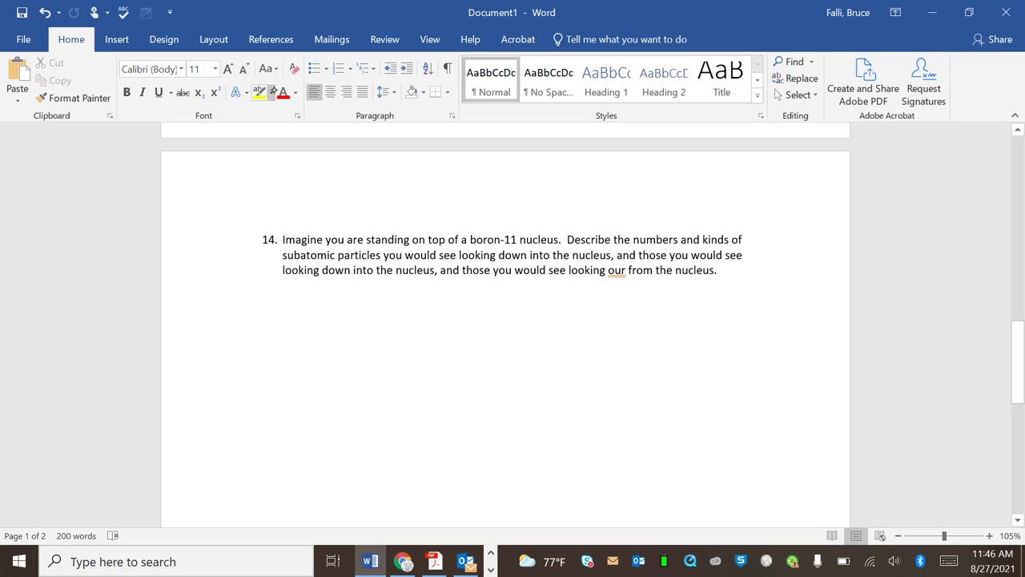
pyautogui.moveTo(461, 208); pyautogui.dragTo(462, 230)
pyautogui.moveTo(457, 222); pyautogui.dragTo(466, 221)
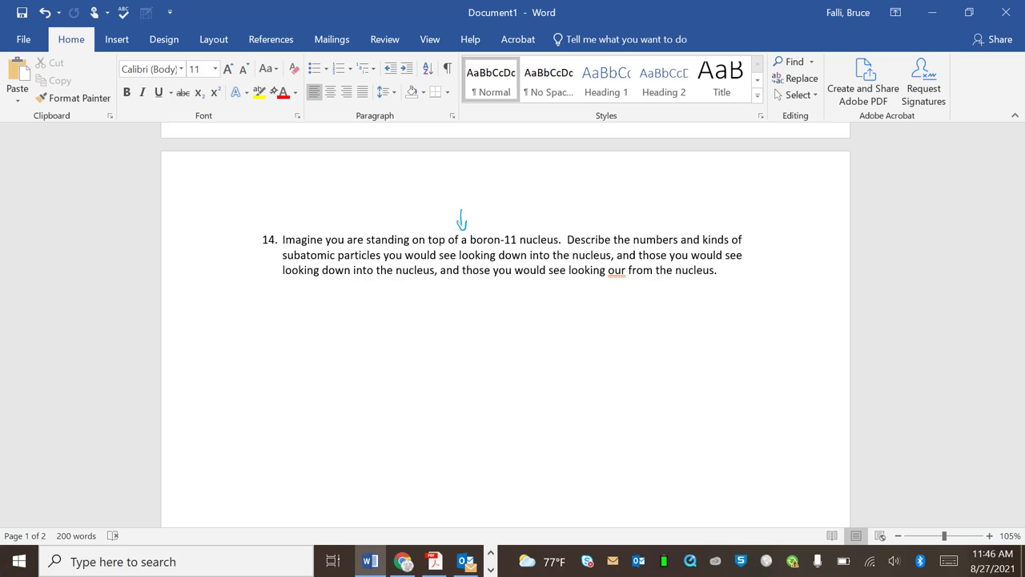
pyautogui.moveTo(335, 302)
pyautogui.mouseDown()
pyautogui.moveTo(336, 331)
pyautogui.moveTo(368, 318)
pyautogui.mouseUp()
pyautogui.moveTo(385, 306); pyautogui.dragTo(385, 327)
pyautogui.moveTo(384, 307); pyautogui.dragTo(398, 305)
pyautogui.moveTo(408, 319)
pyautogui.mouseDown()
pyautogui.moveTo(409, 343)
pyautogui.moveTo(420, 317)
pyautogui.mouseUp()
pyautogui.moveTo(416, 312); pyautogui.dragTo(426, 310)
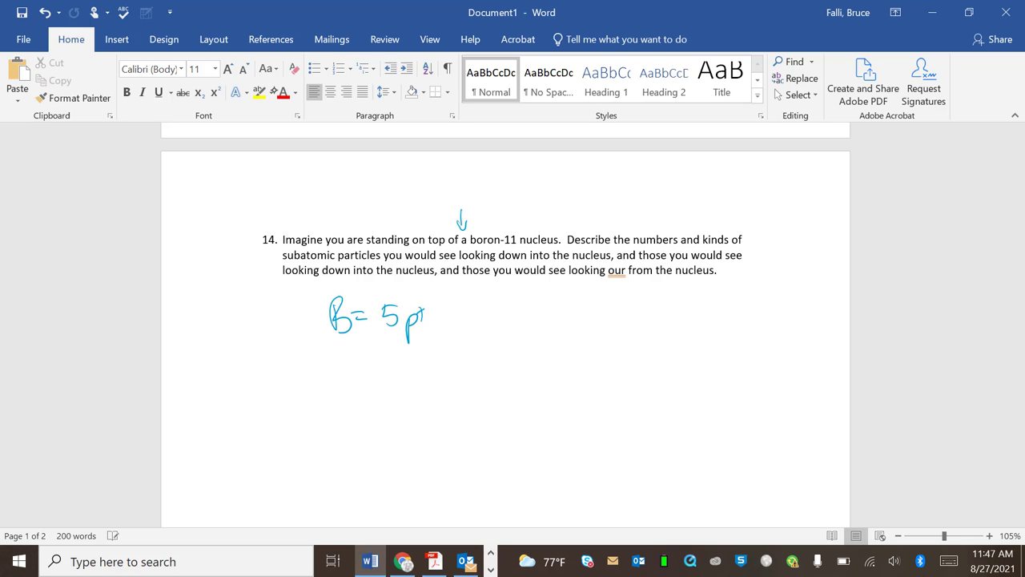
# Write 11-5=6 and 6n0 for boron's neutrons.
pyautogui.moveTo(540, 194); pyautogui.dragTo(541, 218)
pyautogui.moveTo(549, 195); pyautogui.dragTo(550, 219)
pyautogui.moveTo(553, 207)
pyautogui.mouseDown()
pyautogui.moveTo(565, 214)
pyautogui.moveTo(574, 195)
pyautogui.mouseUp()
pyautogui.moveTo(583, 202); pyautogui.dragTo(592, 202)
pyautogui.moveTo(583, 207); pyautogui.dragTo(599, 209)
pyautogui.moveTo(605, 197); pyautogui.dragTo(605, 213)
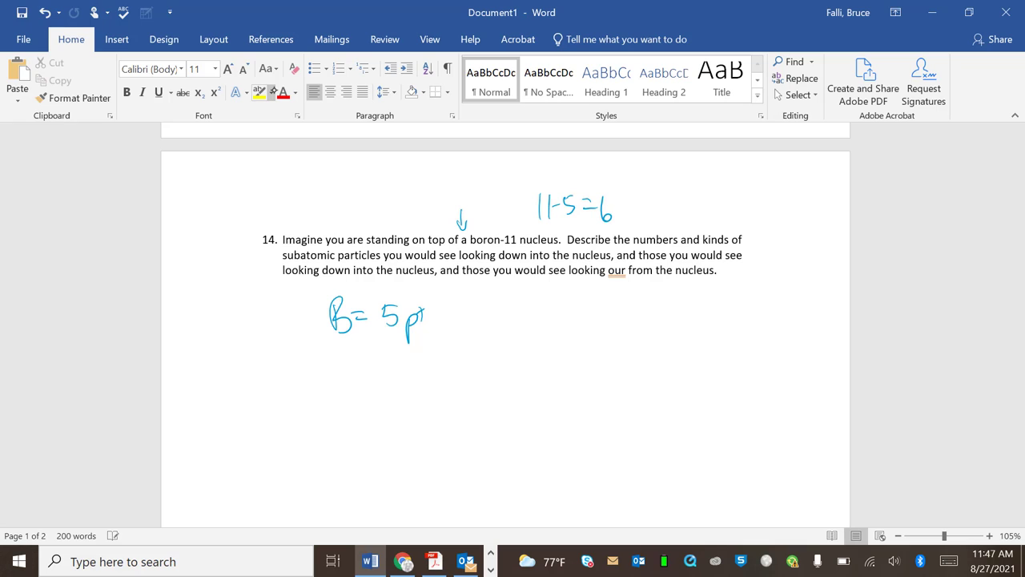
pyautogui.moveTo(396, 352); pyautogui.dragTo(394, 373)
pyautogui.moveTo(403, 381)
pyautogui.mouseDown()
pyautogui.moveTo(412, 370)
pyautogui.moveTo(413, 383)
pyautogui.mouseUp()
pyautogui.moveTo(418, 358); pyautogui.dragTo(419, 367)
# Sketch the nucleus with a stick figure on it and electron shell arcs labelled 2 and 3.
pyautogui.moveTo(598, 362)
pyautogui.mouseDown()
pyautogui.moveTo(615, 419)
pyautogui.moveTo(597, 361)
pyautogui.moveTo(607, 393)
pyautogui.moveTo(619, 375)
pyautogui.moveTo(599, 407)
pyautogui.moveTo(618, 397)
pyautogui.moveTo(607, 367)
pyautogui.mouseUp()
pyautogui.moveTo(596, 329)
pyautogui.mouseDown()
pyautogui.moveTo(594, 279)
pyautogui.moveTo(604, 293)
pyautogui.moveTo(589, 282)
pyautogui.moveTo(600, 269)
pyautogui.mouseUp()
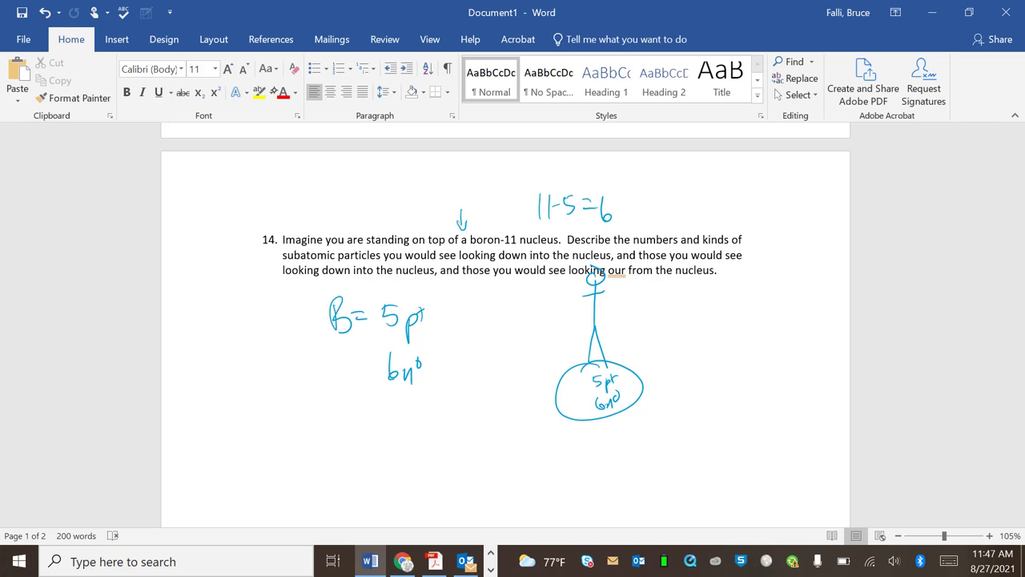
pyautogui.moveTo(622, 276); pyautogui.dragTo(631, 265)
pyautogui.moveTo(534, 296); pyautogui.dragTo(714, 485)
pyautogui.moveTo(658, 248)
pyautogui.mouseDown()
pyautogui.moveTo(694, 255)
pyautogui.moveTo(801, 487)
pyautogui.mouseUp()
pyautogui.moveTo(719, 191)
pyautogui.mouseDown()
pyautogui.moveTo(793, 242)
pyautogui.moveTo(809, 347)
pyautogui.mouseUp()
pyautogui.moveTo(668, 319); pyautogui.dragTo(686, 338)
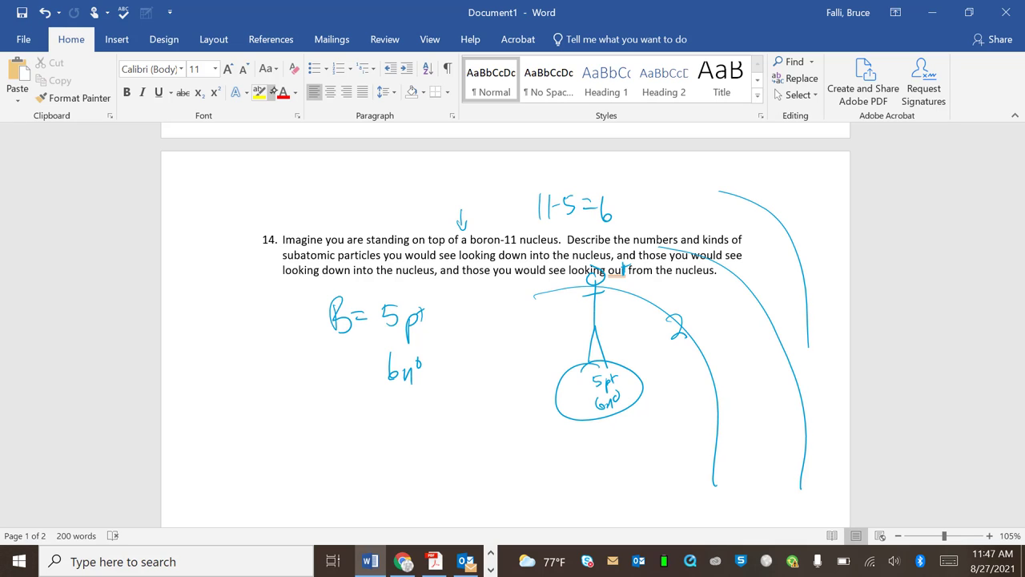
pyautogui.moveTo(735, 280); pyautogui.dragTo(746, 306)
# Write '5e- outside of nucleus.' for boron's electrons.
pyautogui.moveTo(387, 407); pyautogui.dragTo(388, 429)
pyautogui.moveTo(388, 405)
pyautogui.mouseDown()
pyautogui.moveTo(417, 426)
pyautogui.moveTo(429, 404)
pyautogui.moveTo(437, 426)
pyautogui.moveTo(457, 426)
pyautogui.mouseUp()
pyautogui.moveTo(461, 410)
pyautogui.mouseDown()
pyautogui.moveTo(460, 426)
pyautogui.moveTo(465, 416)
pyautogui.mouseUp()
pyautogui.moveTo(472, 412)
pyautogui.mouseDown()
pyautogui.moveTo(466, 427)
pyautogui.moveTo(480, 426)
pyautogui.mouseUp()
pyautogui.moveTo(488, 402)
pyautogui.mouseDown()
pyautogui.moveTo(485, 428)
pyautogui.moveTo(506, 433)
pyautogui.mouseUp()
pyautogui.moveTo(446, 457); pyautogui.dragTo(440, 464)
pyautogui.moveTo(457, 442); pyautogui.dragTo(451, 471)
pyautogui.moveTo(445, 460); pyautogui.dragTo(458, 459)
pyautogui.moveTo(476, 463); pyautogui.dragTo(486, 474)
pyautogui.moveTo(489, 465); pyautogui.dragTo(503, 472)
pyautogui.moveTo(513, 451)
pyautogui.mouseDown()
pyautogui.moveTo(514, 475)
pyautogui.moveTo(538, 472)
pyautogui.mouseUp()
pyautogui.moveTo(540, 458); pyautogui.dragTo(545, 474)
pyautogui.click(552, 472)
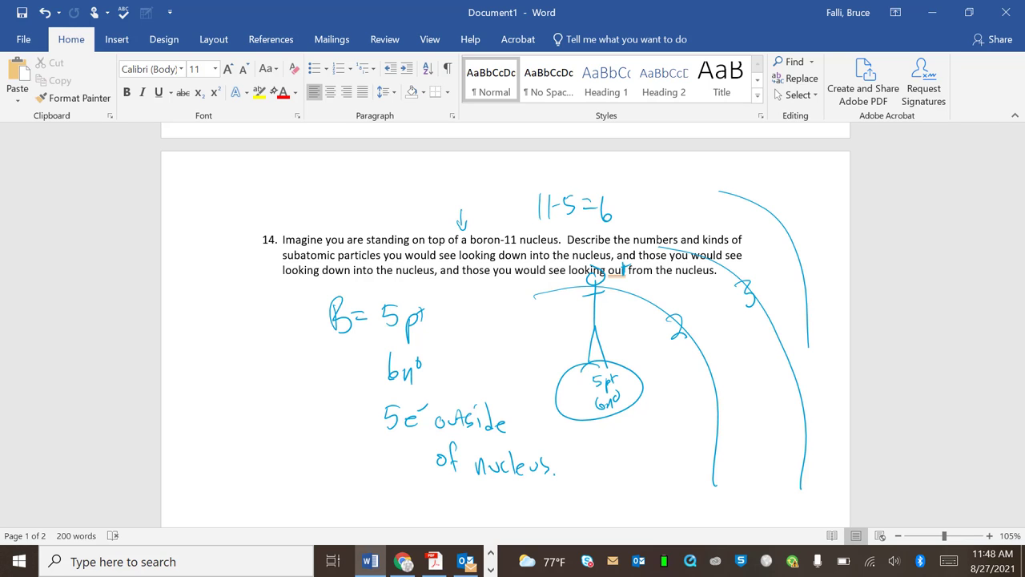
# In the blank area of page 2, write '35Cl is 75% of all Cl'.
pyautogui.scroll(-5, 505, 321)
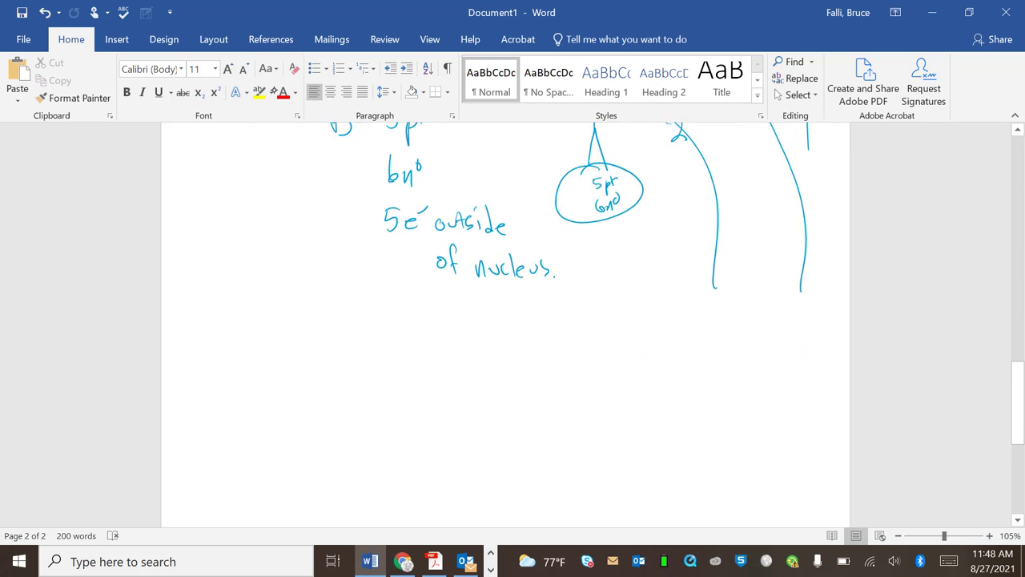
pyautogui.moveTo(243, 337)
pyautogui.mouseDown()
pyautogui.moveTo(245, 365)
pyautogui.moveTo(254, 365)
pyautogui.mouseUp()
pyautogui.moveTo(206, 322)
pyautogui.mouseDown()
pyautogui.moveTo(206, 337)
pyautogui.moveTo(217, 335)
pyautogui.mouseUp()
pyautogui.moveTo(277, 354); pyautogui.dragTo(291, 375)
pyautogui.moveTo(311, 330); pyautogui.dragTo(328, 367)
pyautogui.moveTo(338, 332); pyautogui.dragTo(343, 365)
pyautogui.moveTo(339, 330)
pyautogui.mouseDown()
pyautogui.moveTo(365, 327)
pyautogui.moveTo(367, 365)
pyautogui.moveTo(403, 354)
pyautogui.mouseUp()
pyautogui.moveTo(421, 330)
pyautogui.mouseDown()
pyautogui.moveTo(412, 365)
pyautogui.moveTo(463, 364)
pyautogui.mouseUp()
pyautogui.moveTo(473, 329)
pyautogui.mouseDown()
pyautogui.moveTo(473, 365)
pyautogui.moveTo(497, 362)
pyautogui.mouseUp()
pyautogui.moveTo(506, 334); pyautogui.dragTo(505, 360)
# Write '37Cl is 25% of all Cl.' to complete the isotope data.
pyautogui.moveTo(552, 335)
pyautogui.mouseDown()
pyautogui.moveTo(565, 336)
pyautogui.moveTo(560, 360)
pyautogui.moveTo(626, 383)
pyautogui.mouseUp()
pyautogui.moveTo(658, 353)
pyautogui.mouseDown()
pyautogui.moveTo(668, 369)
pyautogui.moveTo(730, 363)
pyautogui.mouseUp()
pyautogui.moveTo(729, 342); pyautogui.dragTo(745, 339)
pyautogui.moveTo(749, 340)
pyautogui.mouseDown()
pyautogui.moveTo(761, 341)
pyautogui.moveTo(749, 366)
pyautogui.moveTo(758, 360)
pyautogui.mouseUp()
pyautogui.moveTo(787, 349); pyautogui.dragTo(784, 356)
pyautogui.moveTo(807, 334)
pyautogui.mouseDown()
pyautogui.moveTo(800, 362)
pyautogui.moveTo(812, 346)
pyautogui.mouseUp()
pyautogui.moveTo(242, 410); pyautogui.dragTo(253, 428)
pyautogui.moveTo(265, 389); pyautogui.dragTo(263, 429)
pyautogui.moveTo(310, 398); pyautogui.dragTo(316, 426)
pyautogui.moveTo(324, 422)
pyautogui.mouseDown()
pyautogui.moveTo(385, 398)
pyautogui.moveTo(389, 417)
pyautogui.moveTo(405, 425)
pyautogui.mouseUp()
# End the problem with 'Find ave Mass.'.
pyautogui.moveTo(412, 415); pyautogui.dragTo(433, 424)
pyautogui.moveTo(451, 400)
pyautogui.mouseDown()
pyautogui.moveTo(449, 426)
pyautogui.moveTo(457, 423)
pyautogui.mouseUp()
pyautogui.moveTo(472, 409)
pyautogui.mouseDown()
pyautogui.moveTo(474, 423)
pyautogui.moveTo(489, 408)
pyautogui.mouseUp()
pyautogui.moveTo(484, 416)
pyautogui.mouseDown()
pyautogui.moveTo(528, 402)
pyautogui.moveTo(539, 418)
pyautogui.mouseUp()
pyautogui.moveTo(549, 405); pyautogui.dragTo(553, 415)
pyautogui.moveTo(561, 404)
pyautogui.mouseDown()
pyautogui.moveTo(553, 413)
pyautogui.moveTo(564, 414)
pyautogui.mouseUp()
pyautogui.click(576, 411)
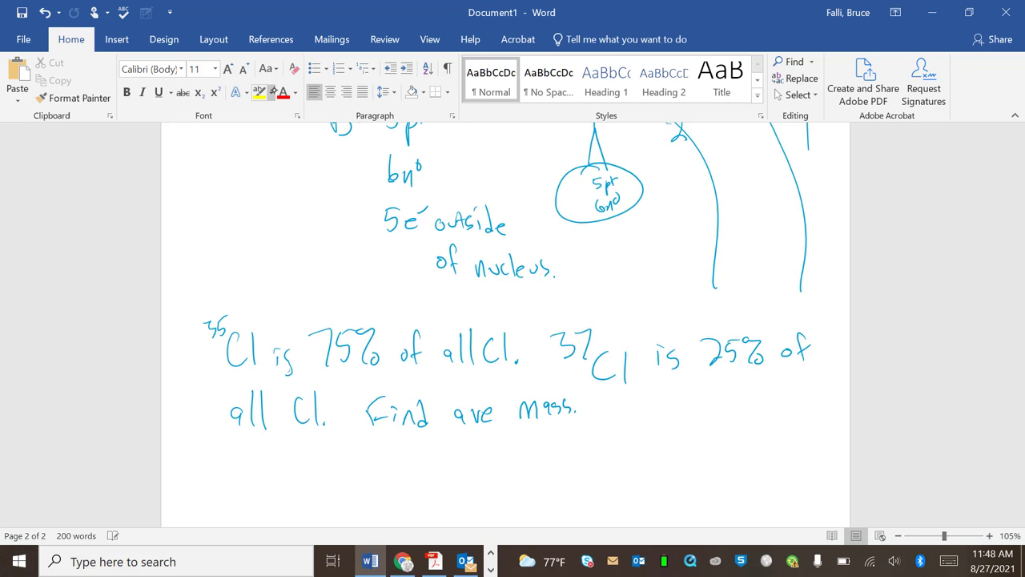
# Below the problem, write the formula '(%1)(m1) + (%2)(m2) ='.
pyautogui.scroll(-3, 505, 321)
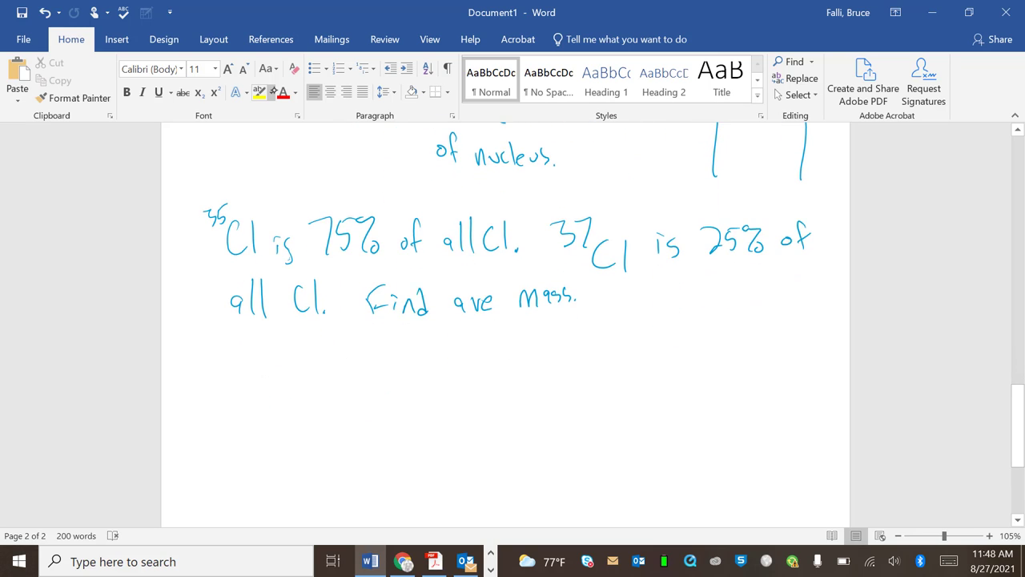
pyautogui.moveTo(226, 368)
pyautogui.mouseDown()
pyautogui.moveTo(240, 391)
pyautogui.moveTo(218, 396)
pyautogui.mouseUp()
pyautogui.moveTo(254, 365)
pyautogui.mouseDown()
pyautogui.moveTo(260, 399)
pyautogui.moveTo(289, 401)
pyautogui.mouseUp()
pyautogui.moveTo(276, 365)
pyautogui.mouseDown()
pyautogui.moveTo(271, 390)
pyautogui.moveTo(301, 406)
pyautogui.moveTo(333, 393)
pyautogui.mouseUp()
pyautogui.moveTo(328, 388)
pyautogui.mouseDown()
pyautogui.moveTo(328, 399)
pyautogui.moveTo(352, 381)
pyautogui.moveTo(346, 396)
pyautogui.mouseUp()
pyautogui.moveTo(352, 387); pyautogui.dragTo(374, 405)
pyautogui.moveTo(341, 354); pyautogui.dragTo(344, 407)
pyautogui.moveTo(382, 362)
pyautogui.mouseDown()
pyautogui.moveTo(390, 389)
pyautogui.moveTo(431, 404)
pyautogui.moveTo(396, 411)
pyautogui.mouseUp()
pyautogui.moveTo(446, 375); pyautogui.dragTo(450, 401)
pyautogui.moveTo(460, 379); pyautogui.dragTo(546, 393)
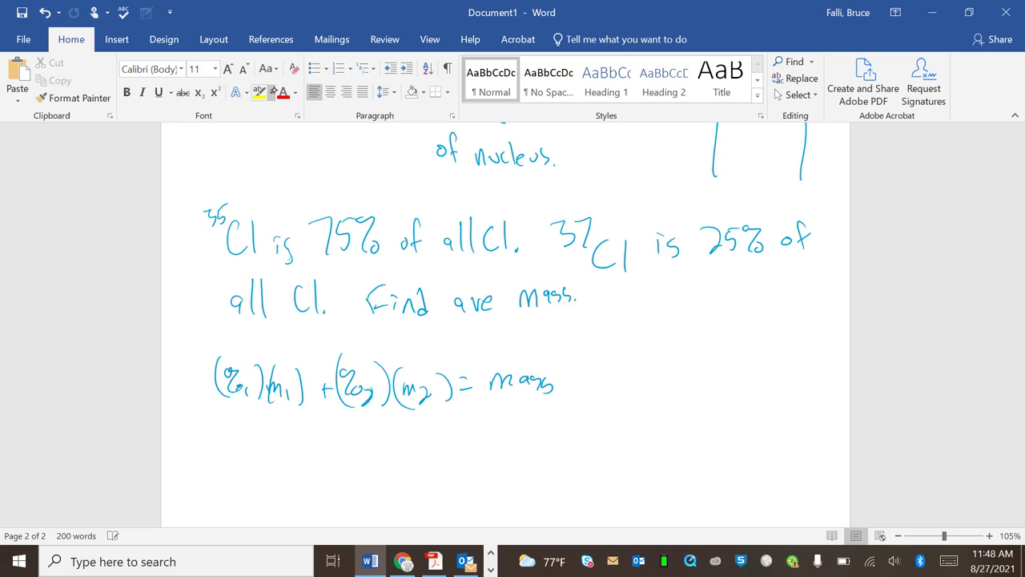
# Ink chlorine-35's term (.75)(35) followed by a plus sign beneath the formula.
pyautogui.moveTo(223, 433)
pyautogui.mouseDown()
pyautogui.moveTo(247, 436)
pyautogui.moveTo(237, 451)
pyautogui.mouseUp()
pyautogui.moveTo(261, 405)
pyautogui.mouseDown()
pyautogui.moveTo(265, 443)
pyautogui.moveTo(299, 437)
pyautogui.moveTo(290, 447)
pyautogui.mouseUp()
pyautogui.moveTo(316, 412)
pyautogui.mouseDown()
pyautogui.moveTo(318, 446)
pyautogui.moveTo(339, 442)
pyautogui.mouseUp()
pyautogui.moveTo(334, 434); pyautogui.dragTo(348, 431)
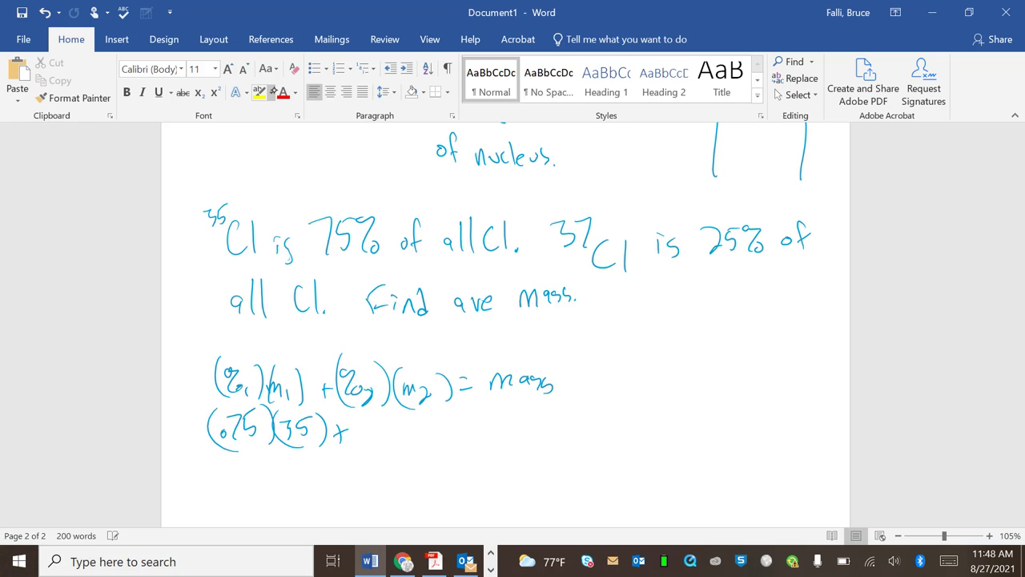
# Underline 25% in the problem and ink (.25) as chlorine-37's fraction.
pyautogui.moveTo(691, 269); pyautogui.dragTo(749, 267)
pyautogui.moveTo(703, 279); pyautogui.dragTo(754, 270)
pyautogui.moveTo(365, 431); pyautogui.dragTo(381, 446)
pyautogui.moveTo(384, 424)
pyautogui.mouseDown()
pyautogui.moveTo(385, 435)
pyautogui.moveTo(394, 423)
pyautogui.mouseUp()
pyautogui.moveTo(374, 416); pyautogui.dragTo(370, 451)
pyautogui.moveTo(386, 434); pyautogui.dragTo(407, 452)
# Underline 37 in the problem, ink (37) as its mass, then an equals sign.
pyautogui.moveTo(559, 270); pyautogui.dragTo(583, 267)
pyautogui.moveTo(419, 426)
pyautogui.mouseDown()
pyautogui.moveTo(430, 437)
pyautogui.moveTo(418, 445)
pyautogui.mouseUp()
pyautogui.moveTo(440, 425); pyautogui.dragTo(449, 446)
pyautogui.moveTo(413, 415); pyautogui.dragTo(410, 457)
pyautogui.moveTo(465, 414)
pyautogui.mouseDown()
pyautogui.moveTo(473, 447)
pyautogui.moveTo(497, 430)
pyautogui.mouseUp()
pyautogui.moveTo(487, 438); pyautogui.dragTo(500, 436)
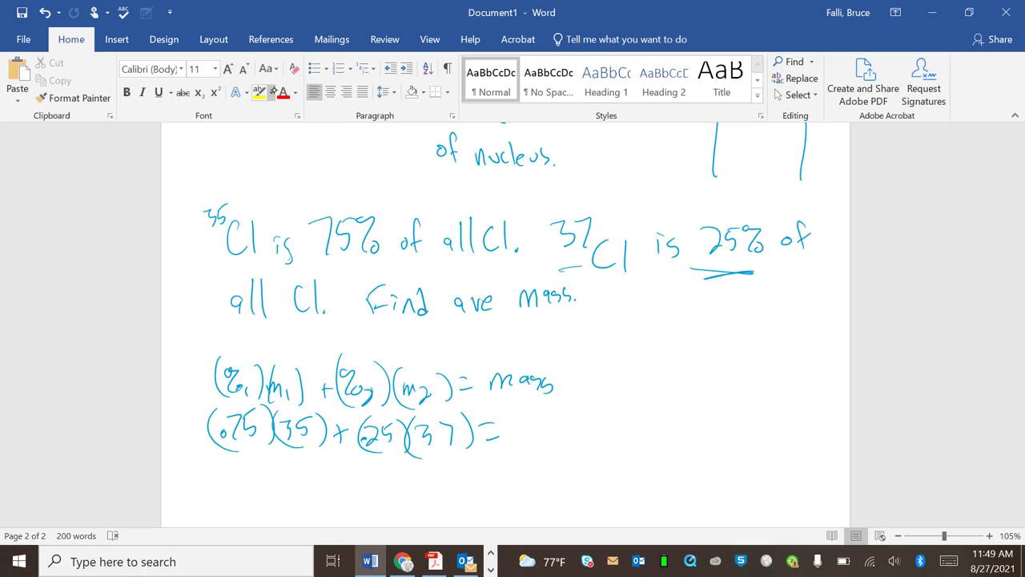
# Ink the answer 35.5 amu after the equals sign.
pyautogui.moveTo(507, 414)
pyautogui.mouseDown()
pyautogui.moveTo(513, 439)
pyautogui.moveTo(532, 434)
pyautogui.moveTo(548, 405)
pyautogui.moveTo(567, 432)
pyautogui.mouseUp()
pyautogui.click(554, 430)
pyautogui.moveTo(564, 403)
pyautogui.mouseDown()
pyautogui.moveTo(582, 405)
pyautogui.moveTo(601, 433)
pyautogui.moveTo(612, 420)
pyautogui.moveTo(622, 433)
pyautogui.mouseUp()
pyautogui.moveTo(622, 416); pyautogui.dragTo(635, 416)
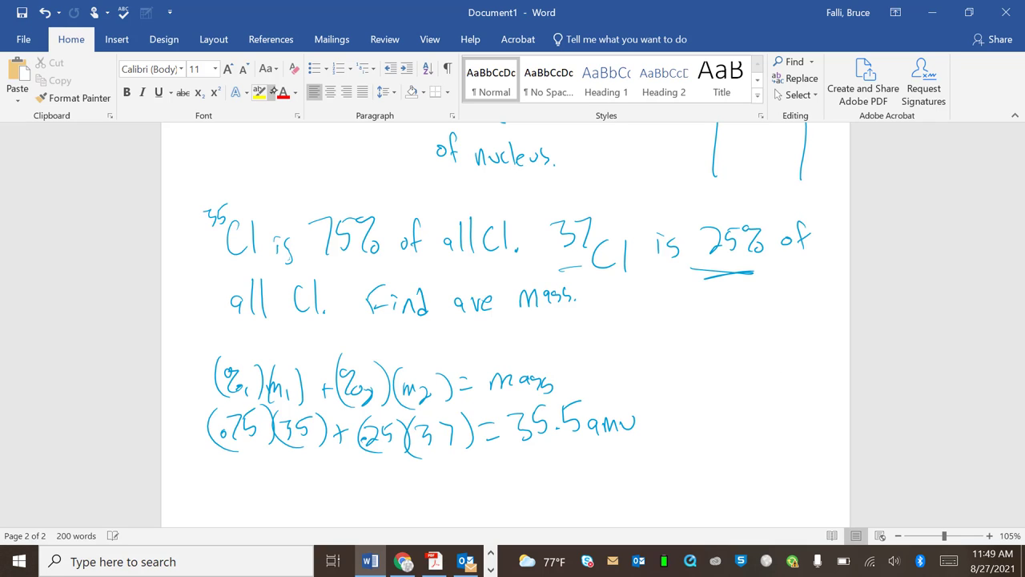